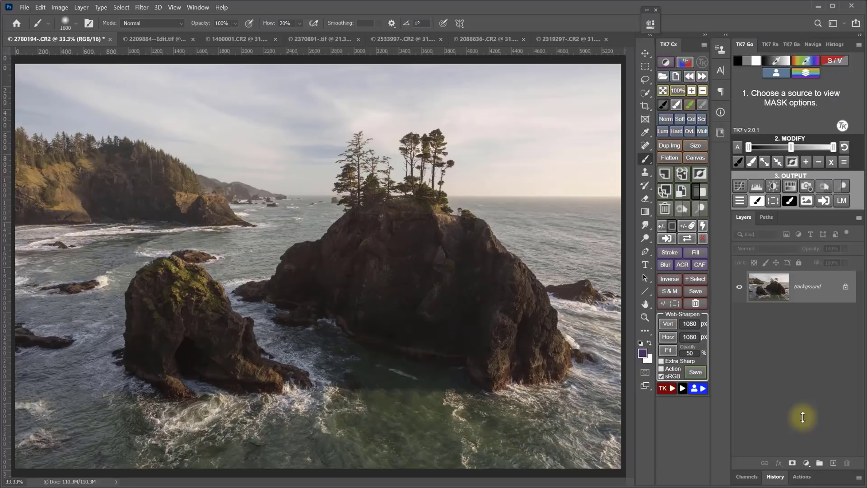
- Preview a blue-channel Lights mask of the sea stacks with the Levels white point at 231
left_click(753, 61)
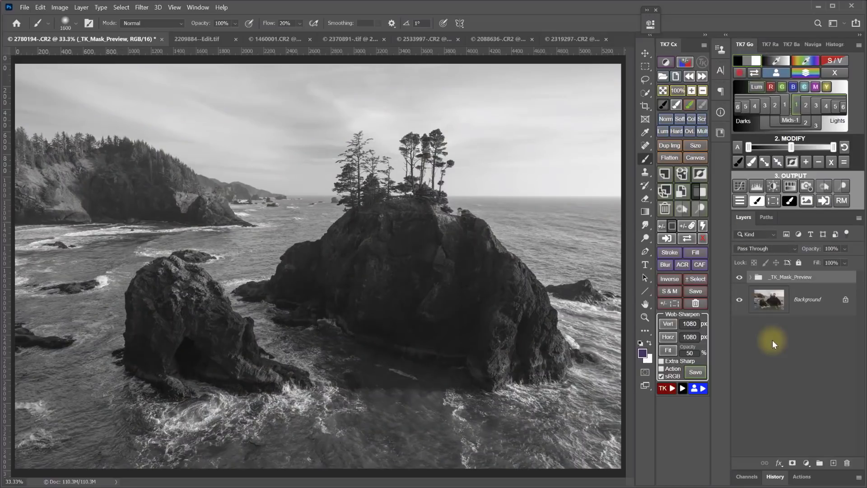
left_click(795, 93)
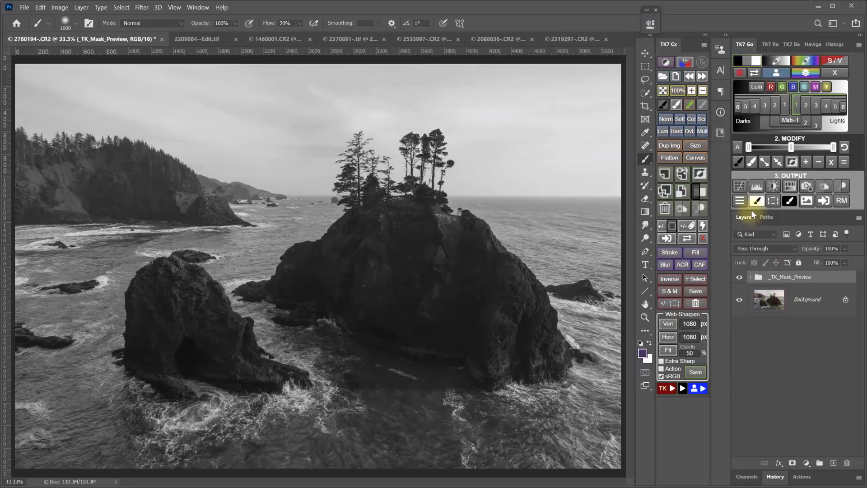
left_click(739, 147)
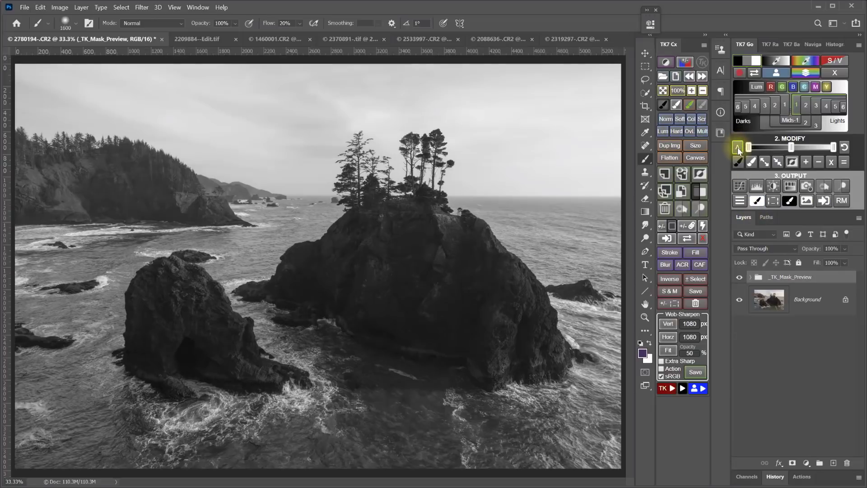
left_click_drag(833, 147, 790, 148)
left_click(789, 187)
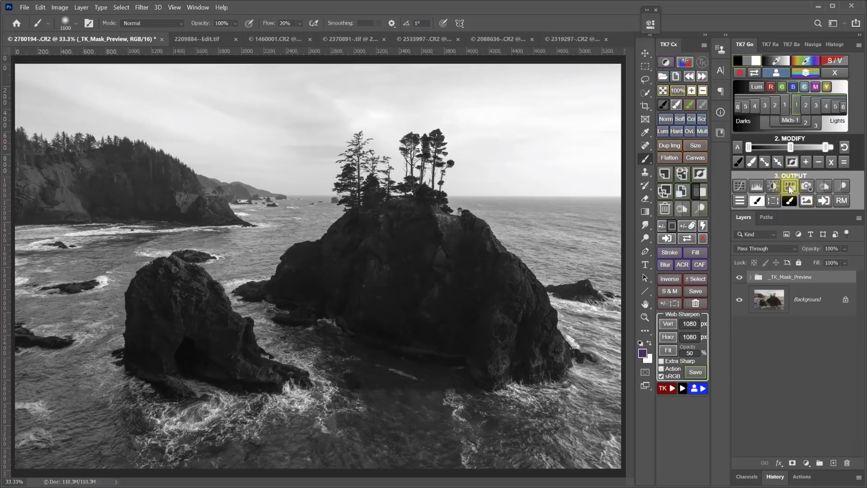
- Create a Multiply Curves layer from the mask with curve points 93/89 and 189/214
left_click(740, 189)
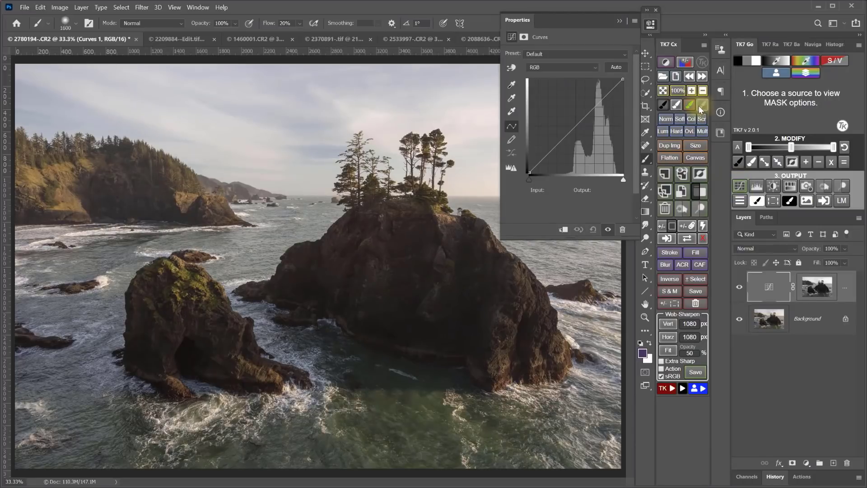
left_click(704, 133)
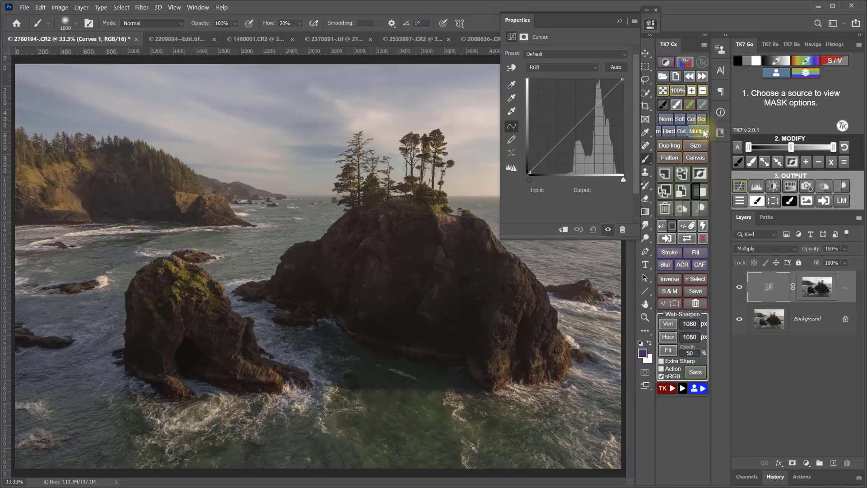
left_click(739, 288)
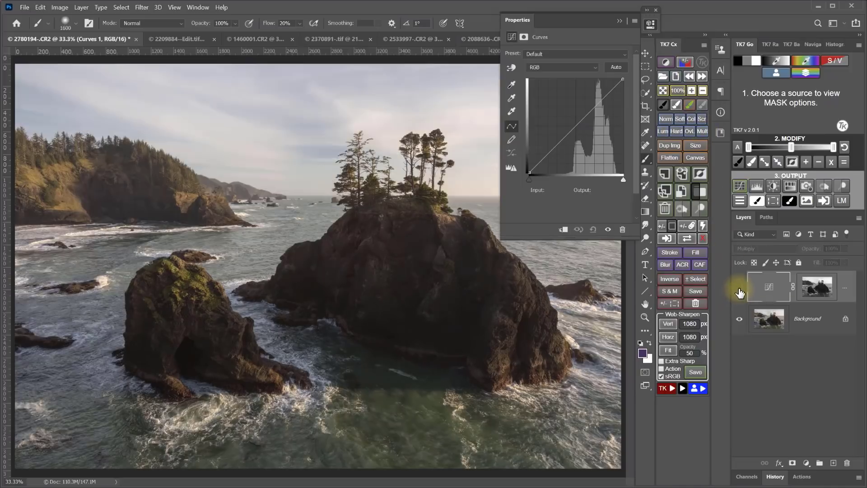
left_click(739, 288)
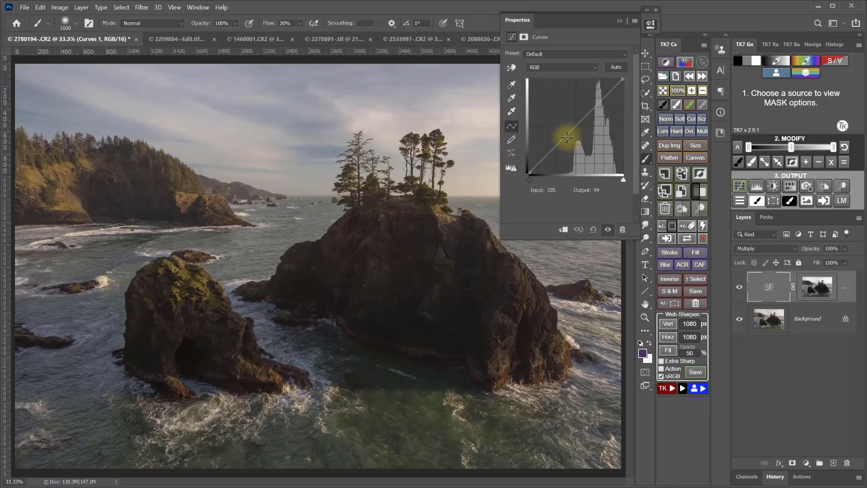
left_click(566, 140)
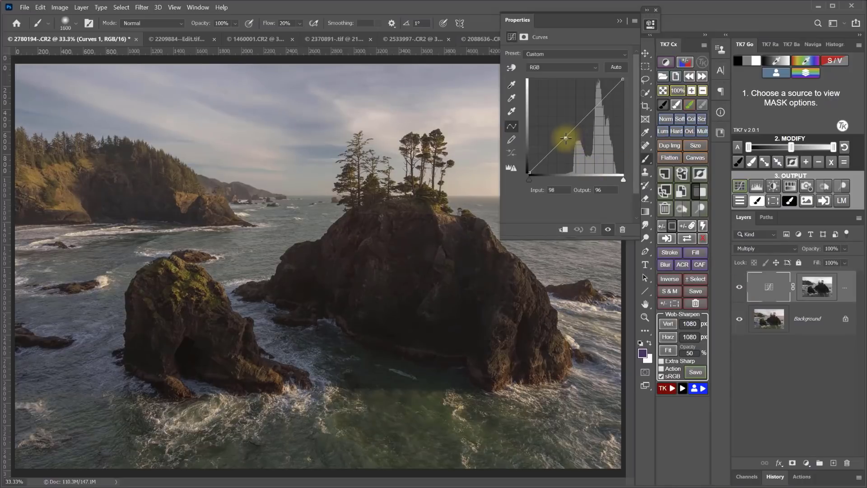
left_click(599, 94)
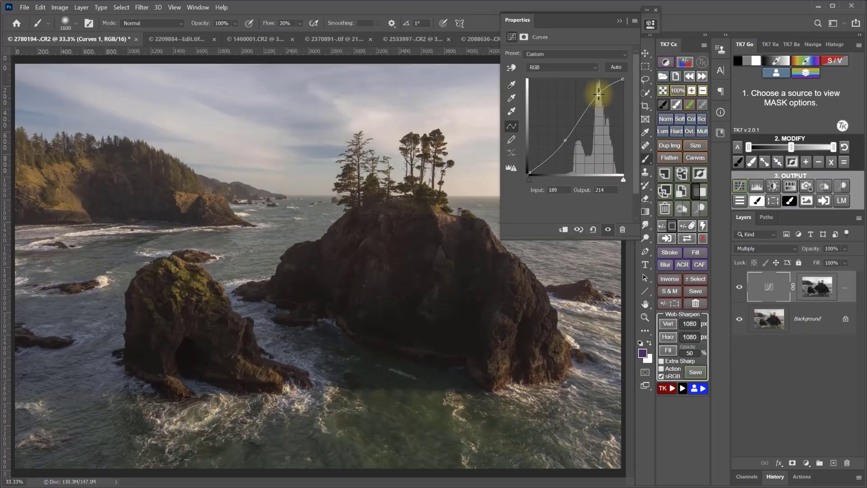
left_click_drag(566, 141, 564, 140)
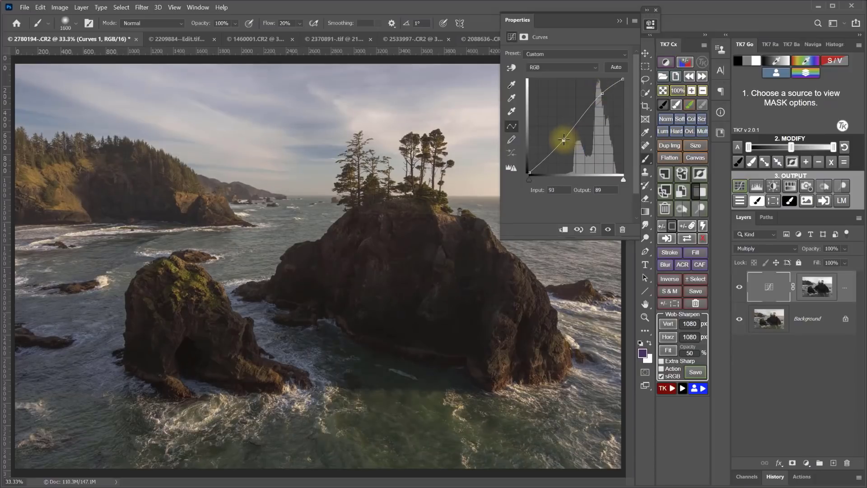
- Compare the sea stacks with and without the Curves layer and its mask, then switch to the misty forest image
left_click(651, 24)
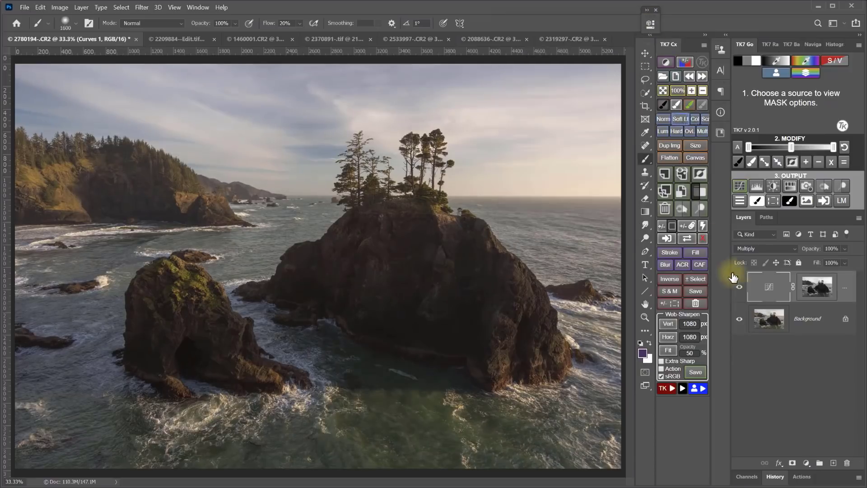
left_click(739, 288)
left_click(740, 289)
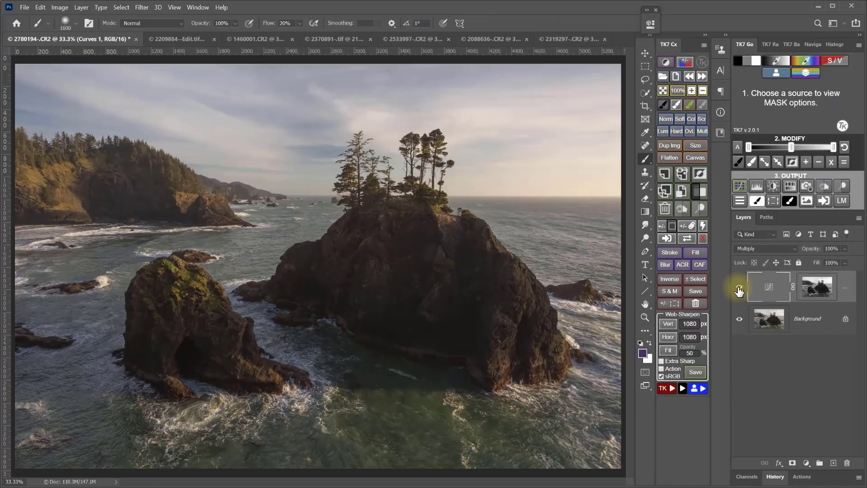
left_click(739, 289)
left_click(739, 289)
left_click(739, 289)
left_click(739, 289)
left_click(704, 237)
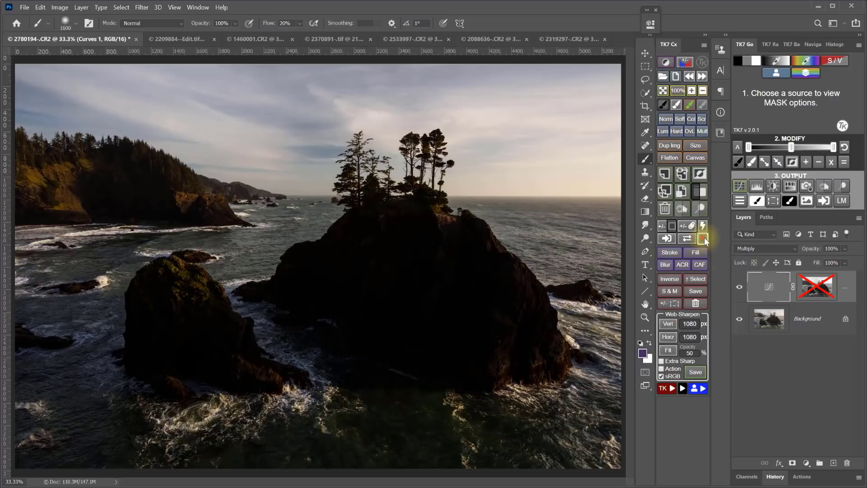
left_click(704, 237)
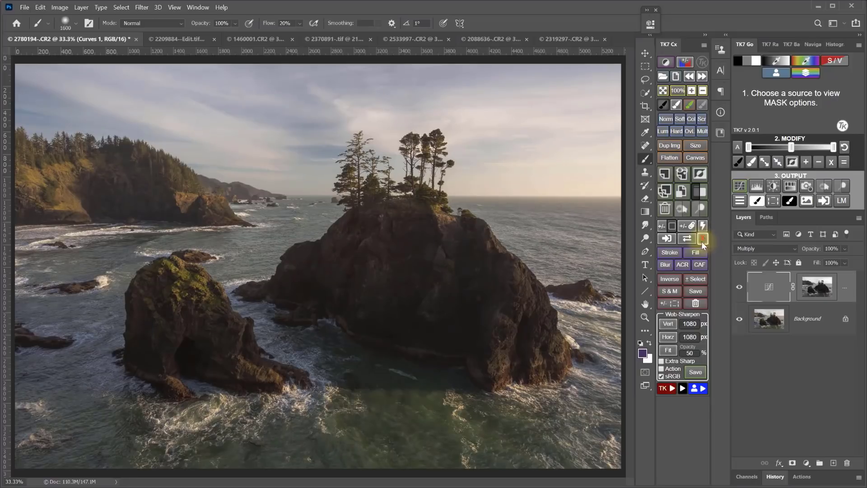
left_click(190, 39)
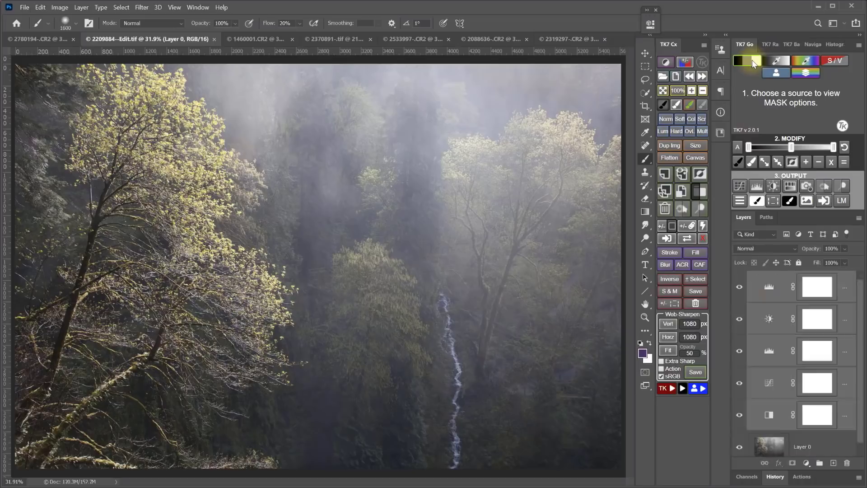
- Add a Lights-masked Brightness/Contrast layer in Multiply mode with brightness 20 and contrast -18
left_click(753, 60)
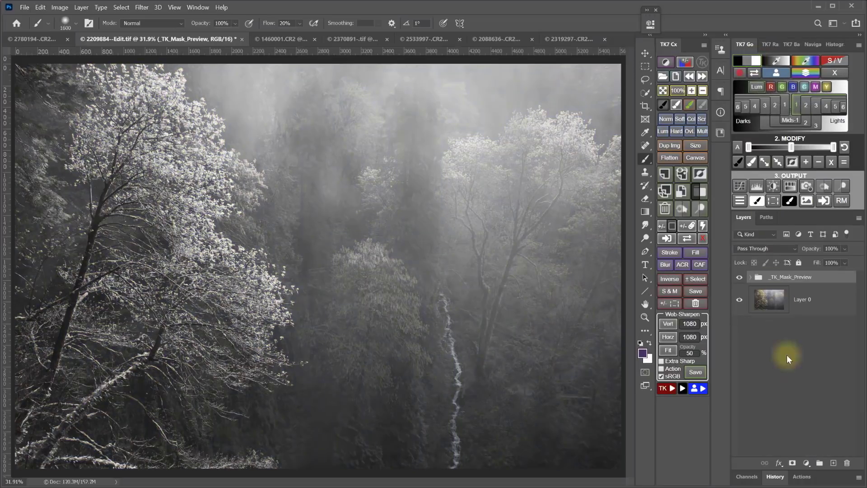
left_click(773, 188)
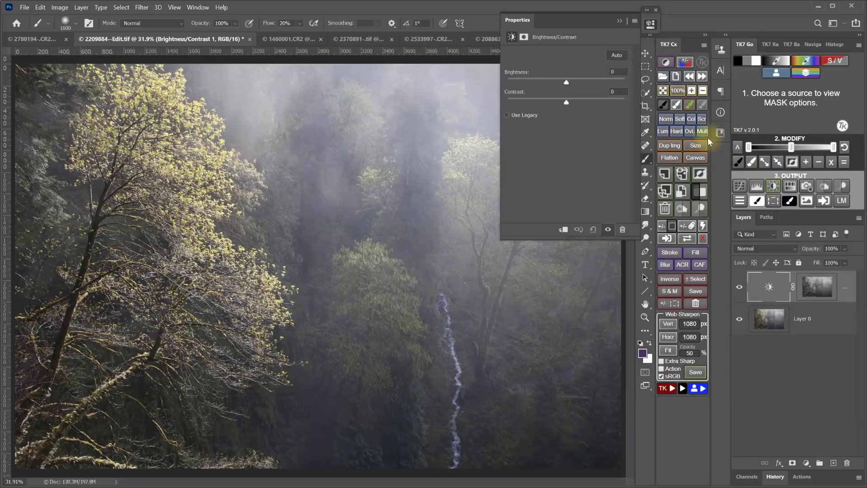
left_click(698, 131)
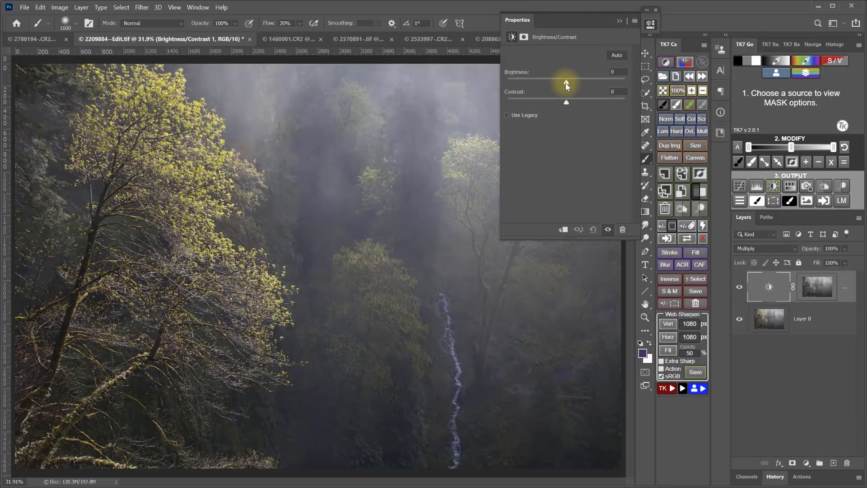
left_click_drag(566, 82, 537, 101)
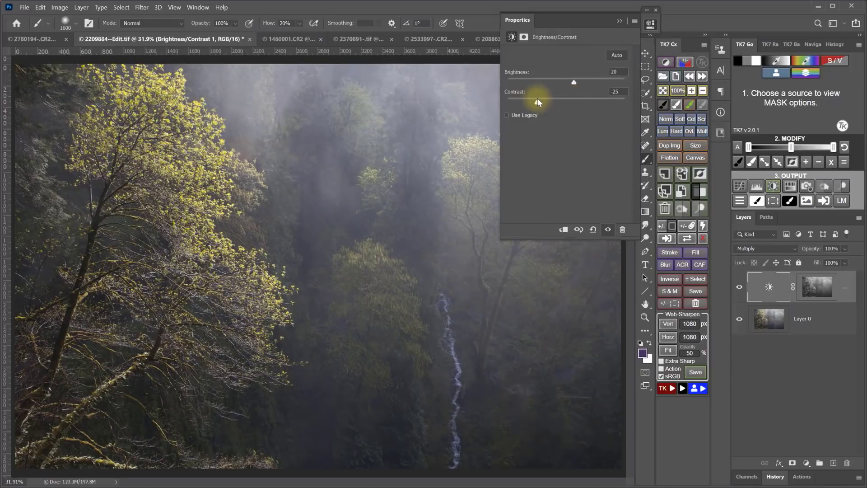
left_click(650, 24)
- Compare the forest with and without the adjustment and its mask, then switch to the coral photo
left_click(739, 288)
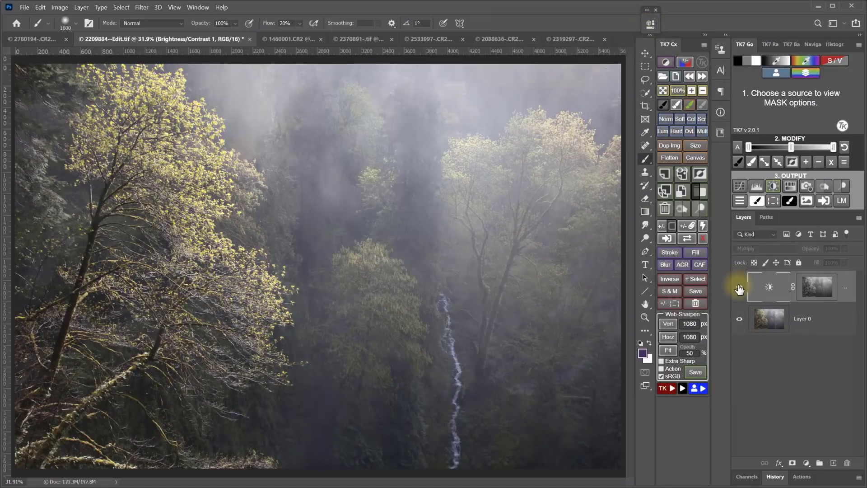
left_click(739, 287)
left_click(739, 288)
left_click(739, 288)
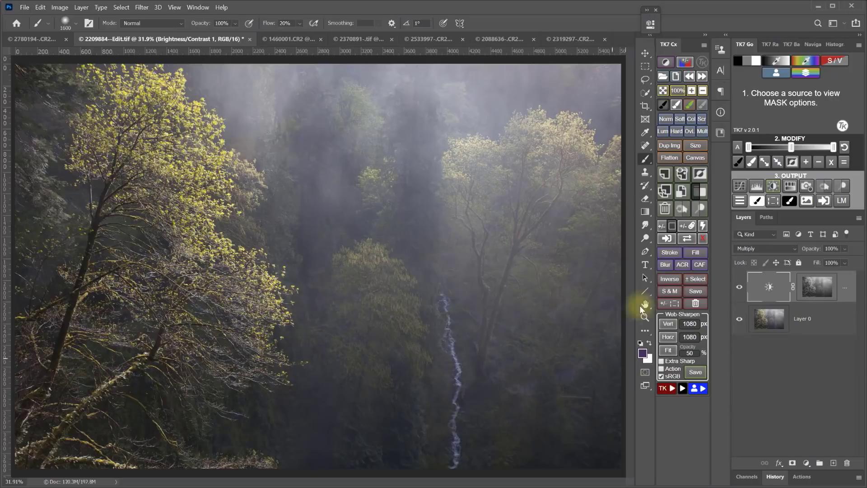
left_click(703, 240)
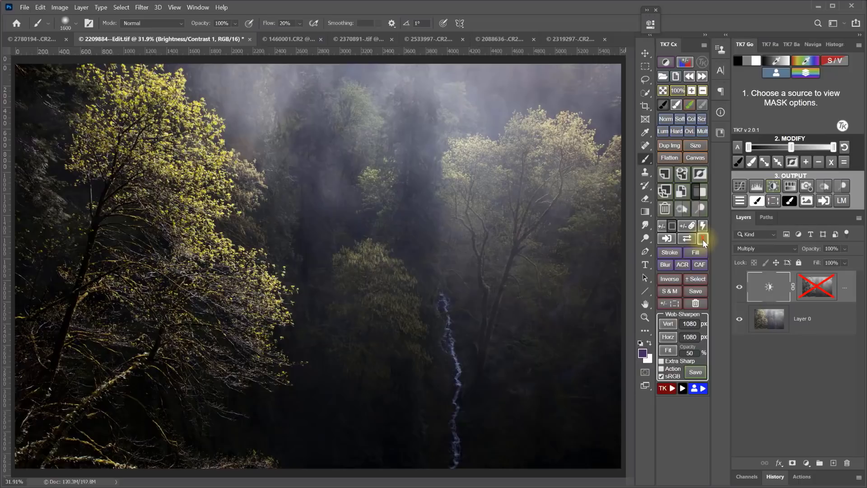
left_click(703, 240)
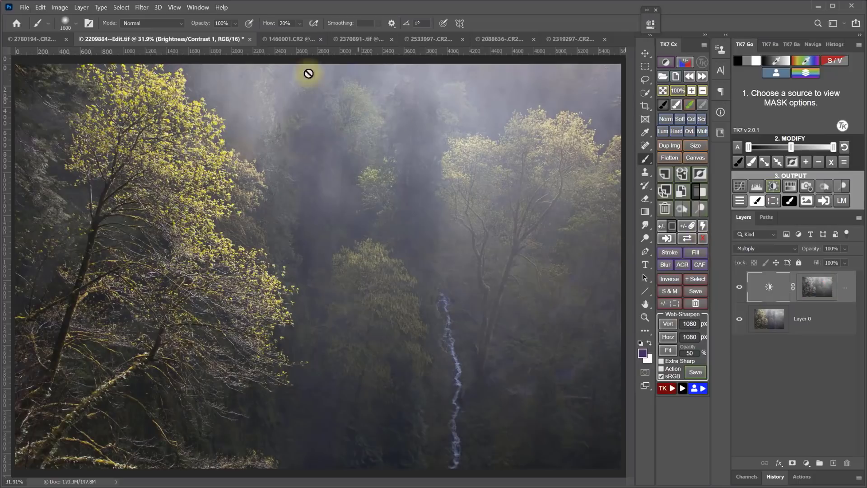
left_click(289, 40)
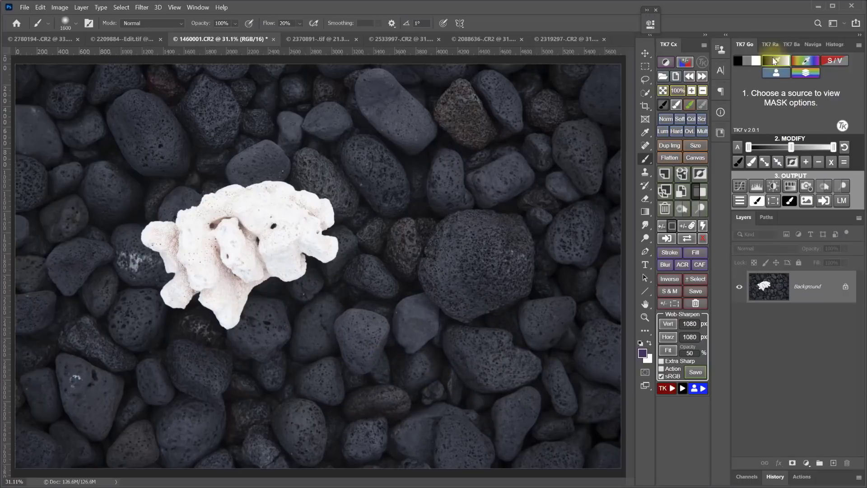
- Preview a Lights mask of the coral photo, narrow its range, and brighten the coral in it
left_click(760, 60)
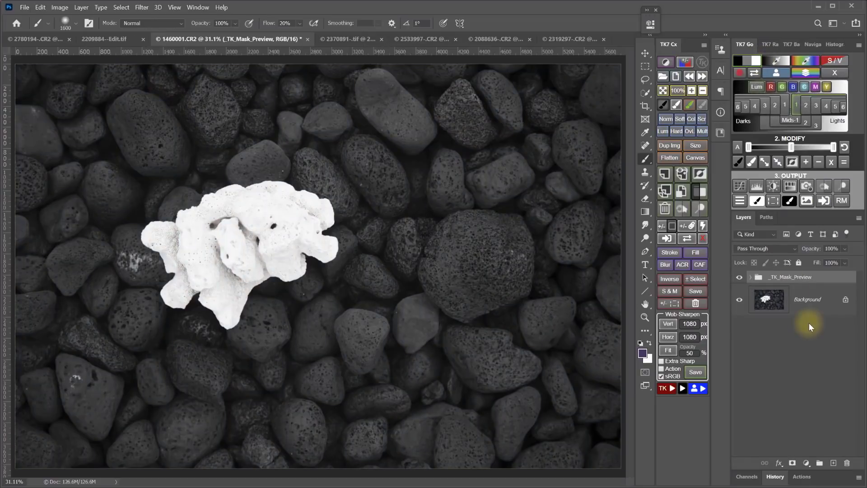
left_click(804, 111)
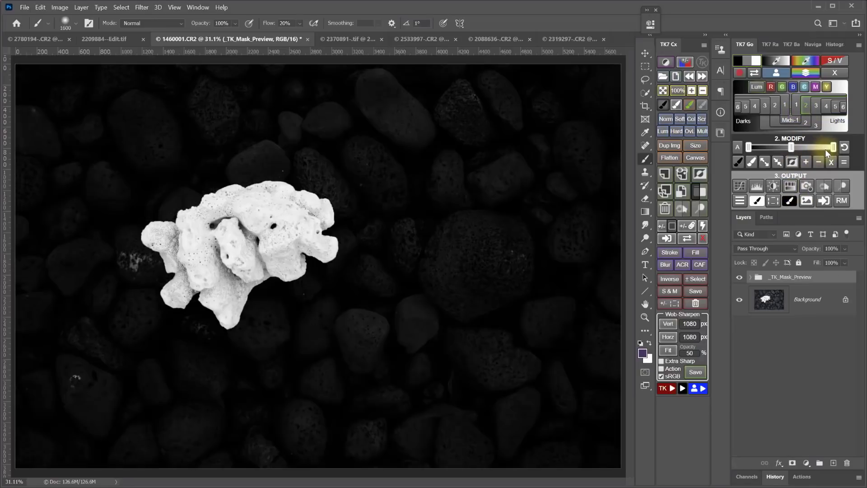
left_click_drag(825, 149, 823, 146)
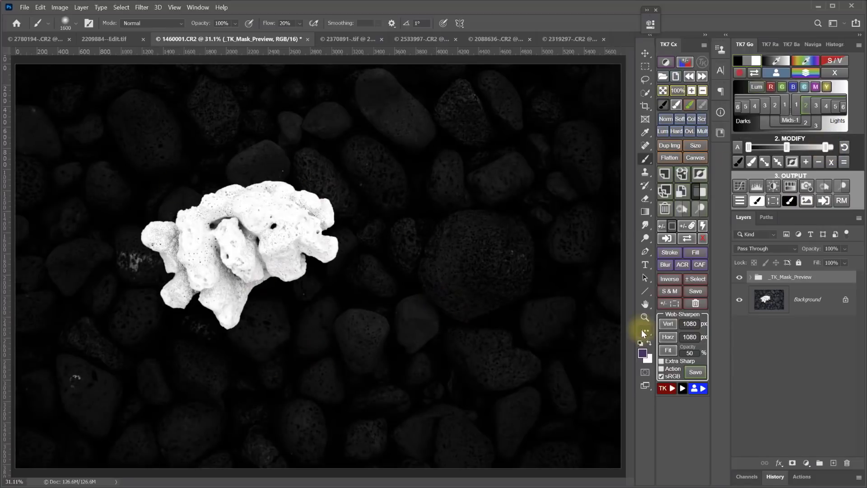
- Add a masked Curves layer with a downward curve, lower point at input 139, output 45
left_click(741, 185)
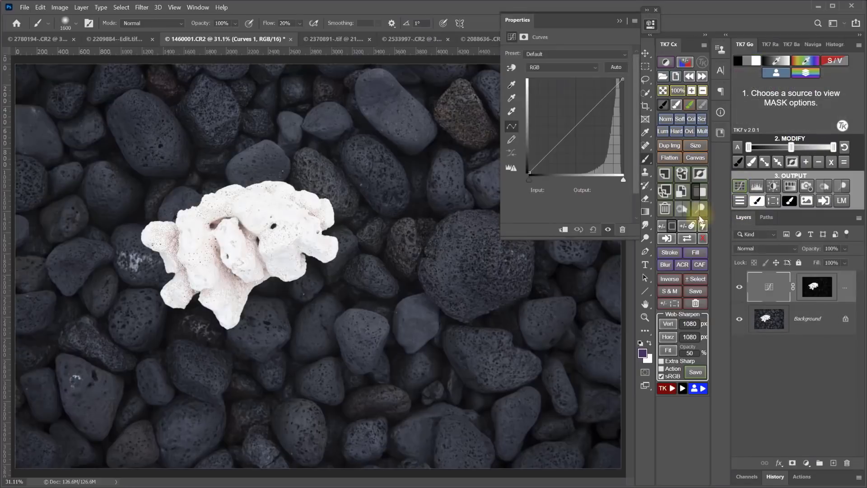
left_click_drag(574, 126, 581, 154)
mouse_move(599, 121)
left_mouse_down()
mouse_move(602, 107)
mouse_move(608, 114)
left_mouse_up()
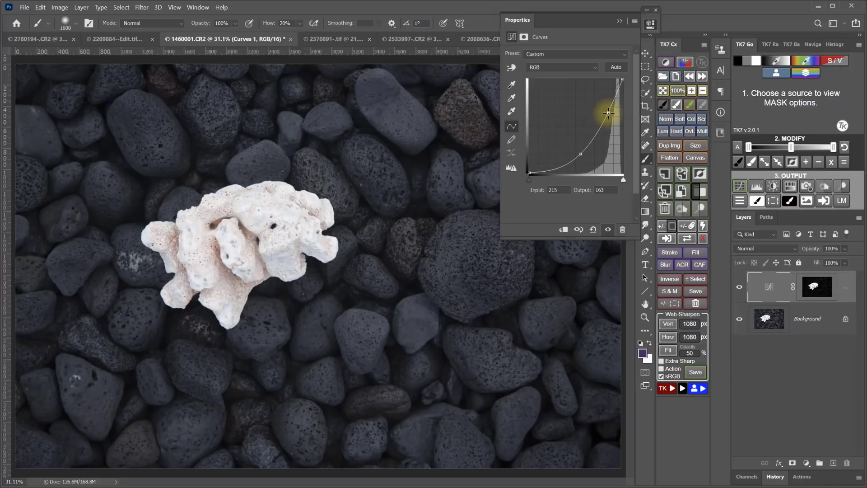
left_click_drag(581, 153, 582, 157)
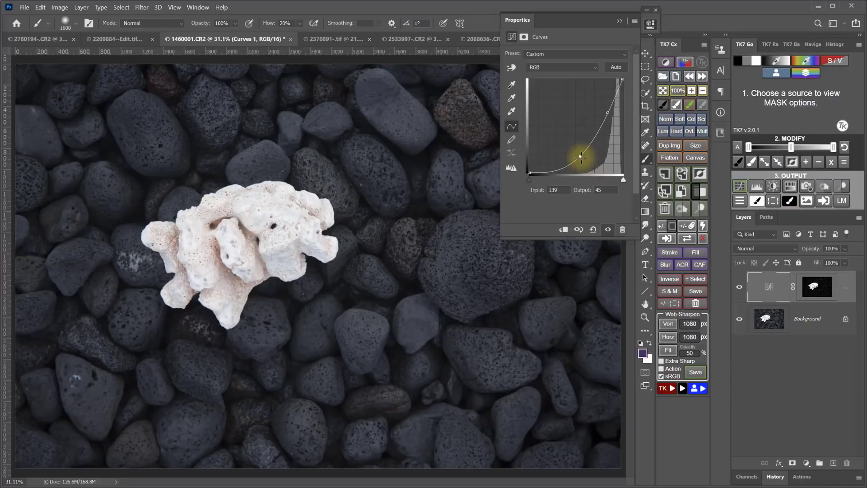
- Compare the coral with and without the Curves layer and its mask
left_click(650, 23)
left_click(739, 287)
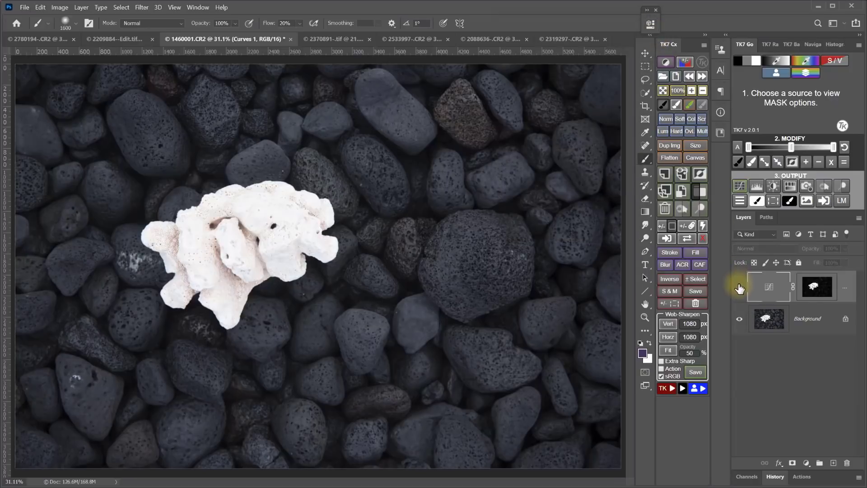
left_click(740, 287)
left_click(739, 287)
left_click(740, 287)
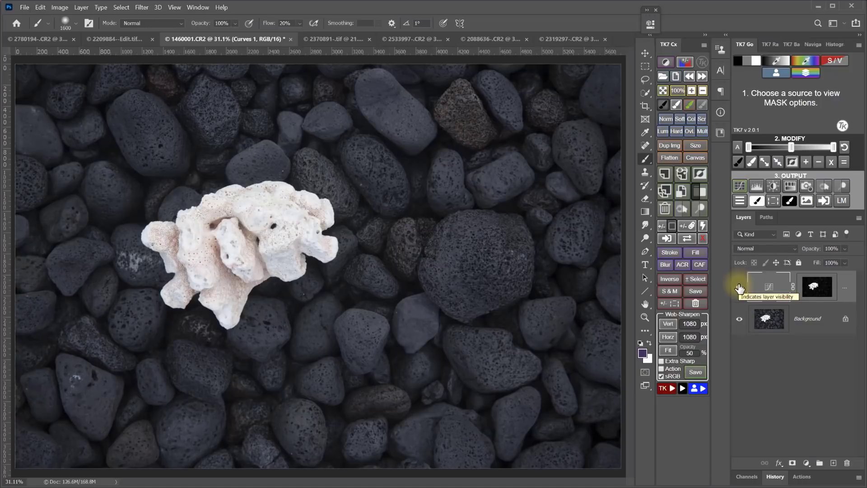
left_click(702, 239)
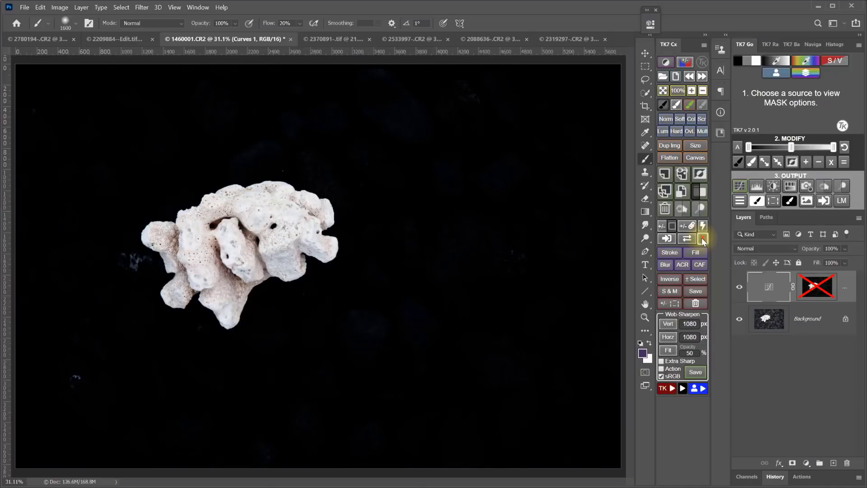
left_click(702, 239)
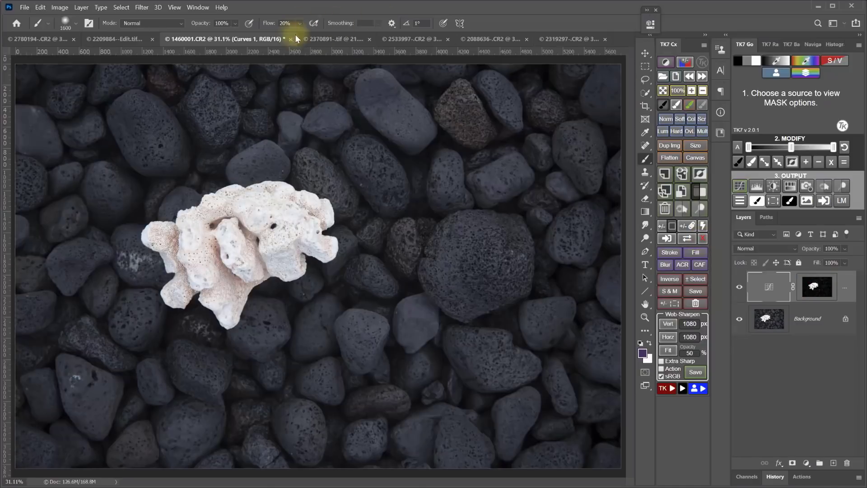
- Build a blue-channel Lights mask on 2370891.tif, cutting shadows so mainly the water stays bright
left_click(324, 39)
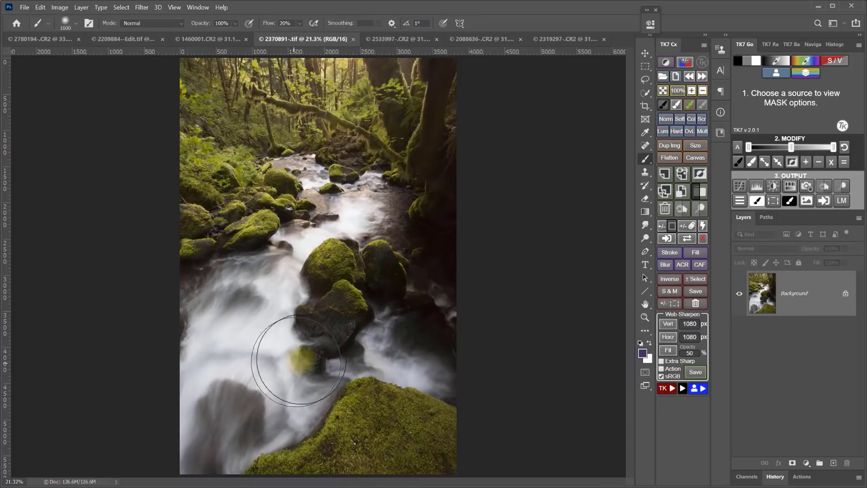
left_click(752, 63)
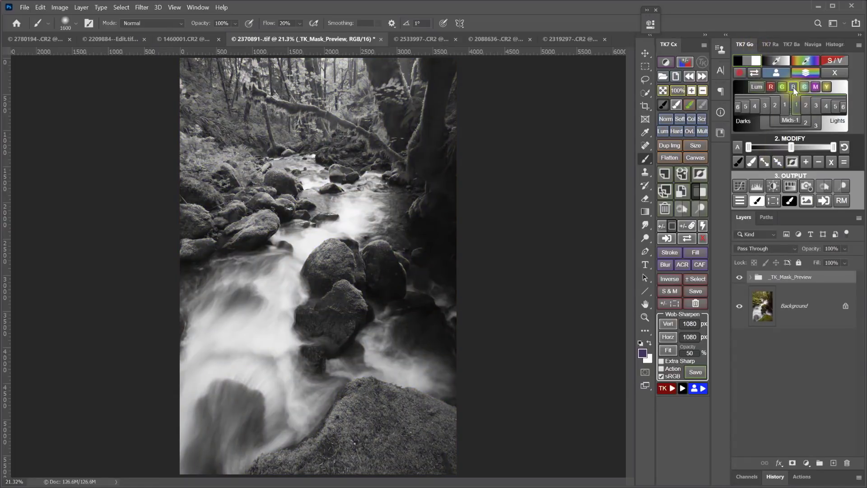
left_click(787, 90)
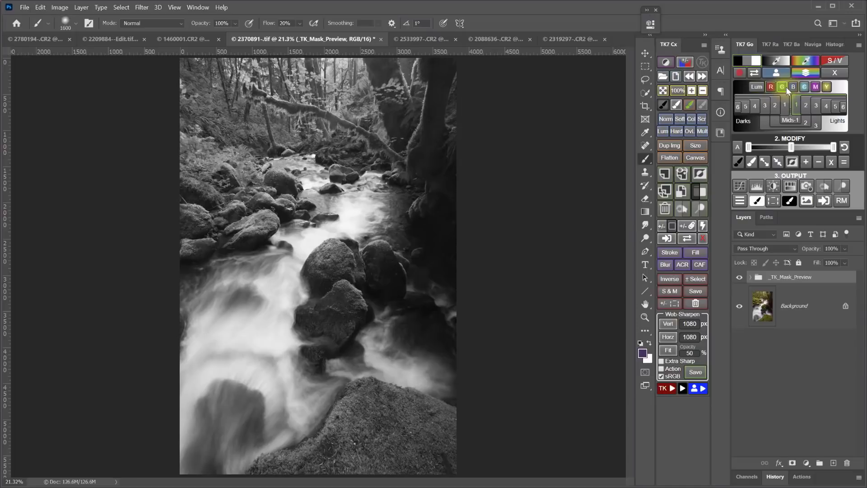
left_click(793, 90)
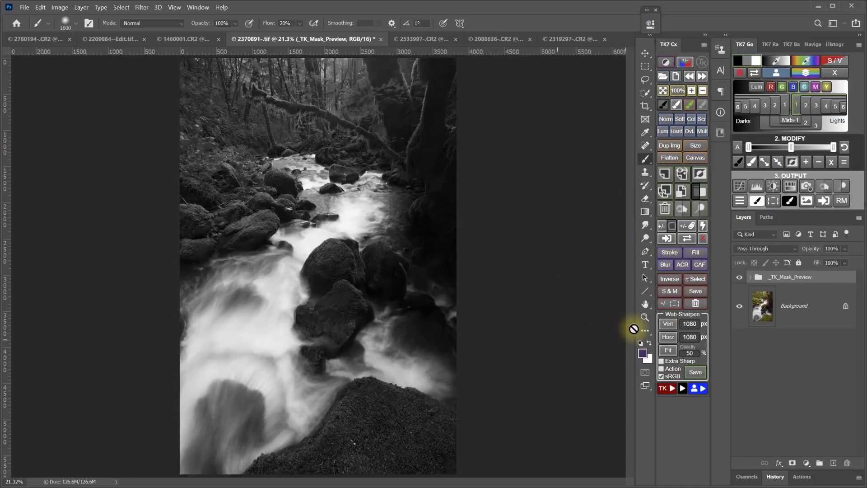
left_click(764, 147)
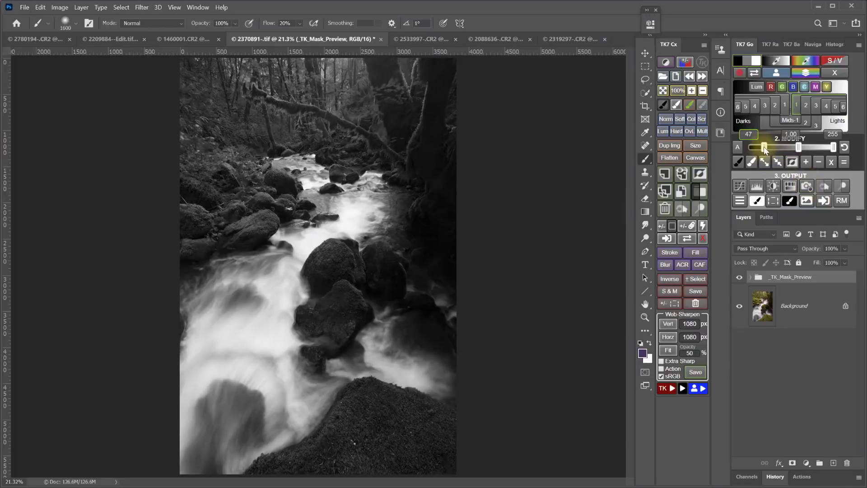
left_click_drag(764, 148, 759, 149)
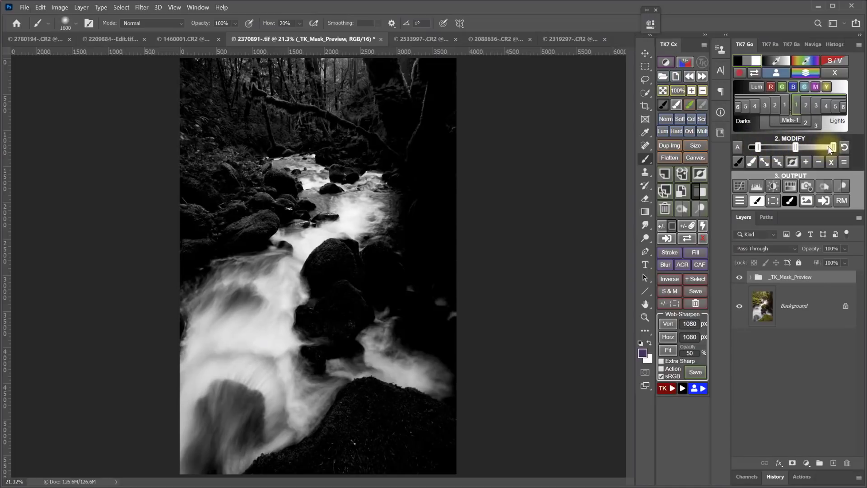
left_click_drag(831, 149, 828, 148)
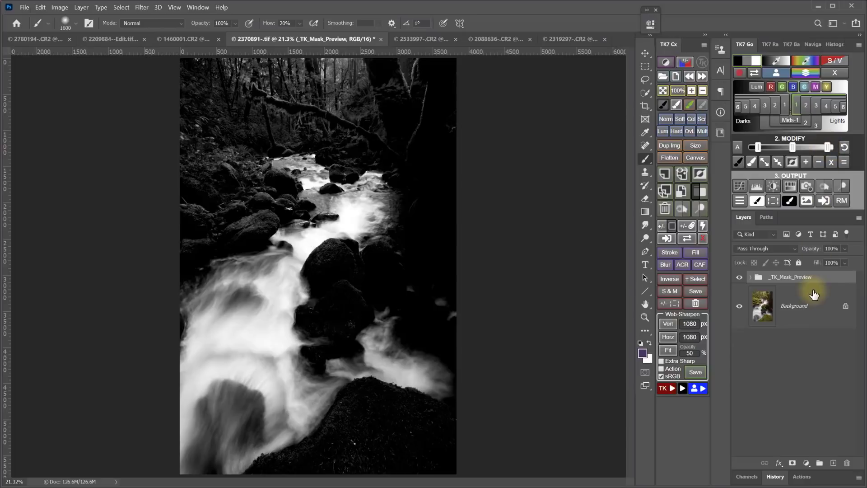
- Add a masked Brightness/Contrast layer in Multiply mode with Brightness -2 and Contrast 21
left_click(774, 187)
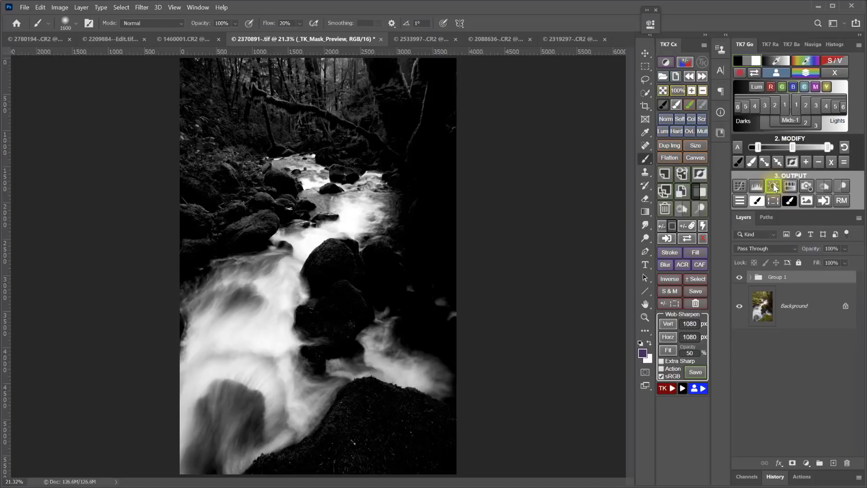
left_click(704, 132)
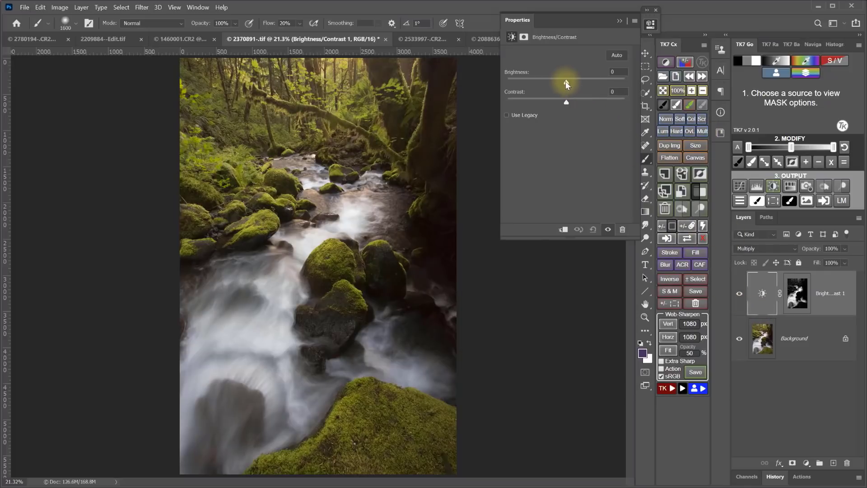
mouse_move(565, 81)
left_mouse_down()
mouse_move(576, 77)
mouse_move(564, 80)
mouse_move(569, 96)
mouse_move(584, 95)
mouse_move(565, 98)
mouse_move(579, 99)
mouse_move(563, 82)
left_mouse_up()
- Compare the stream with the Brightness/Contrast layer hidden and shown several times
left_click(652, 28)
left_click(739, 294)
left_click(739, 294)
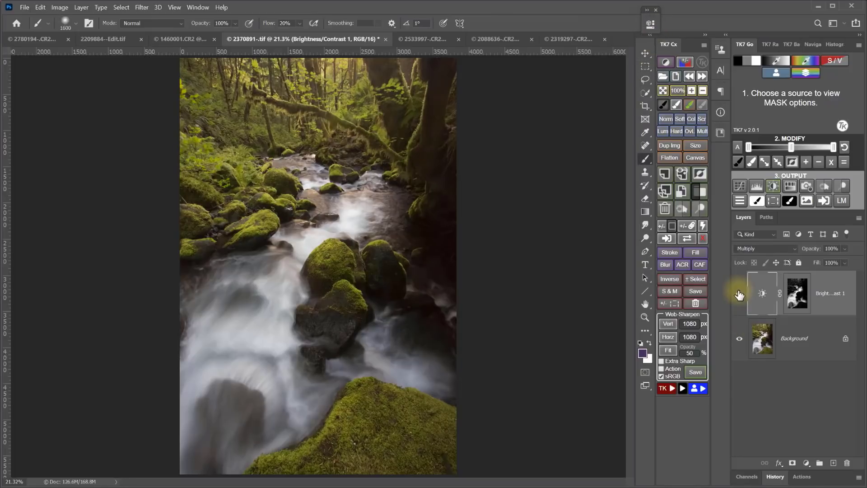
left_click(739, 294)
left_click(739, 294)
left_click(739, 293)
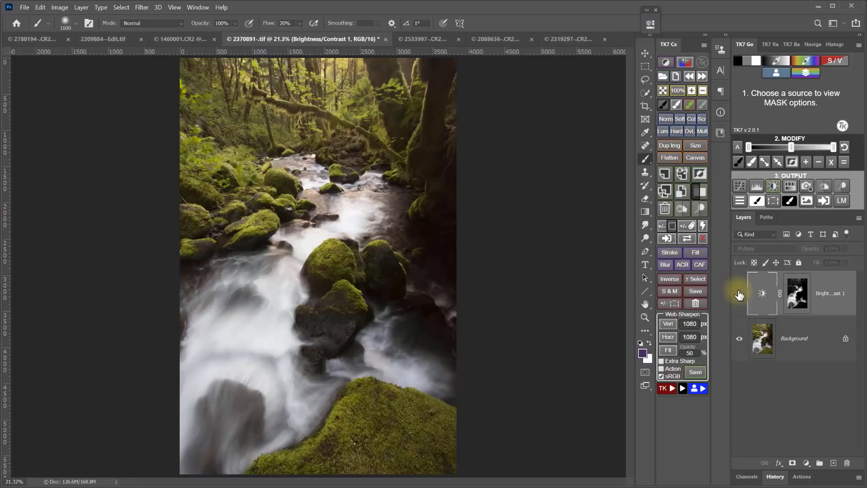
left_click(739, 293)
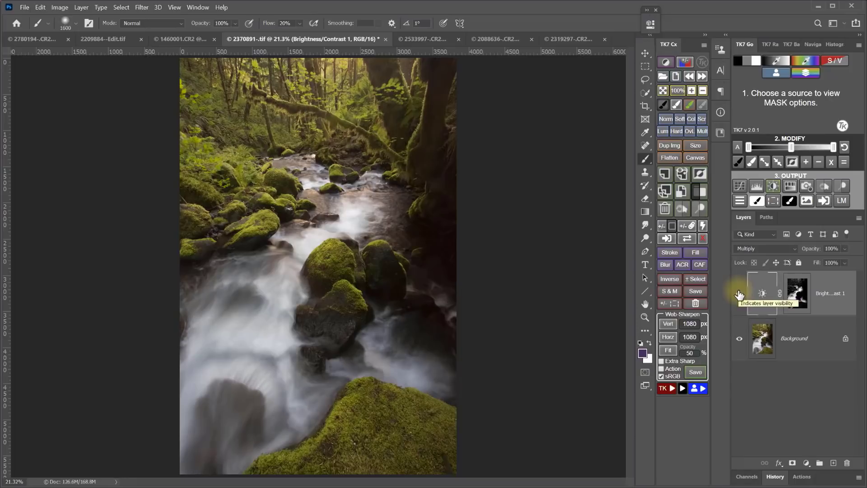
left_click(739, 293)
left_click(740, 294)
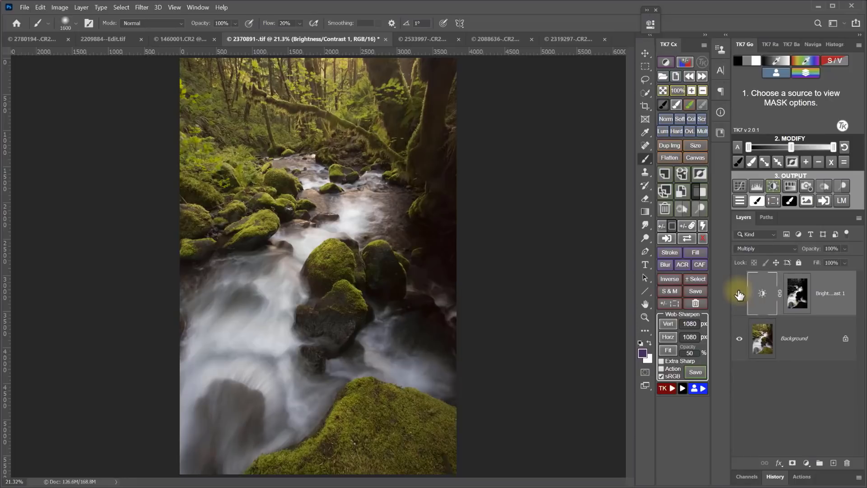
- Check the adjustment with its mask disabled and re-enabled, then set white as the painting colour
left_click(703, 243)
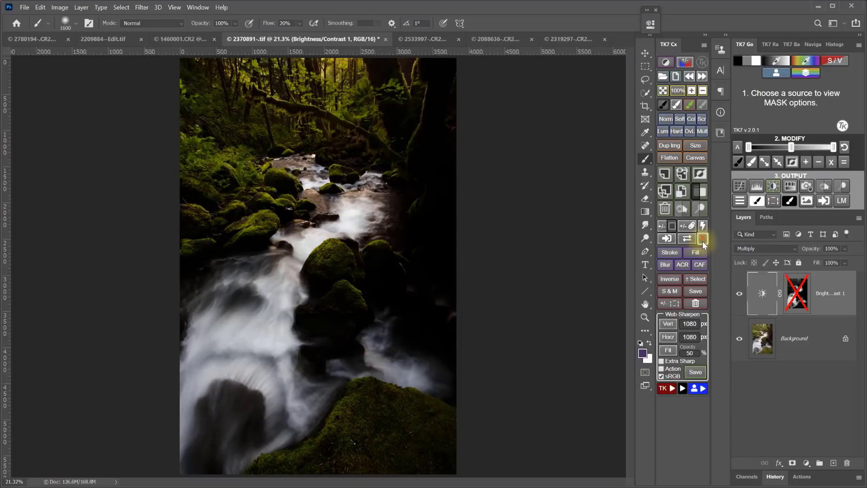
left_click(703, 241)
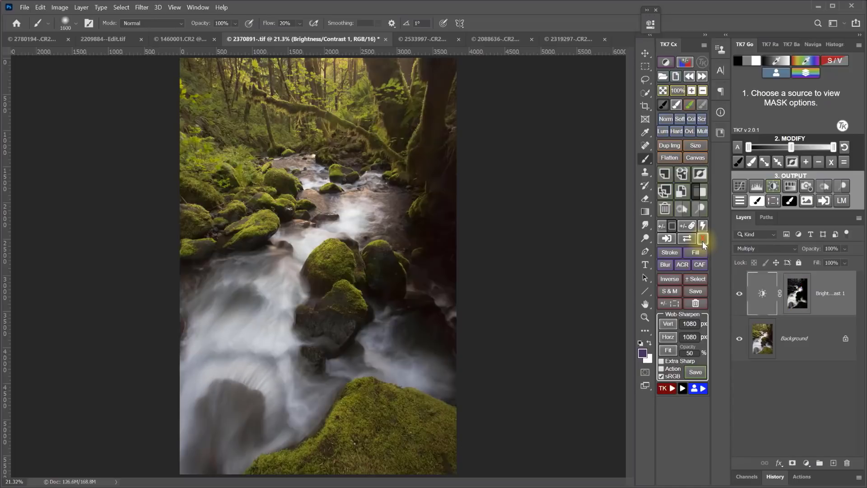
left_click(676, 104)
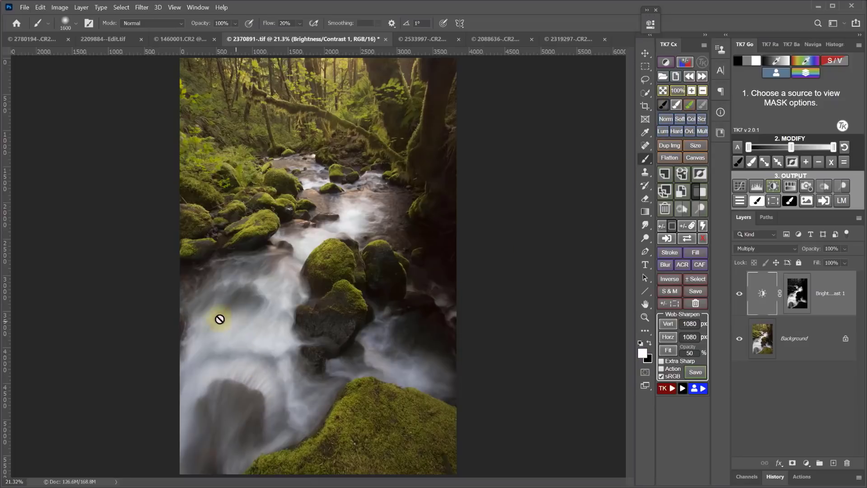
left_click(798, 293)
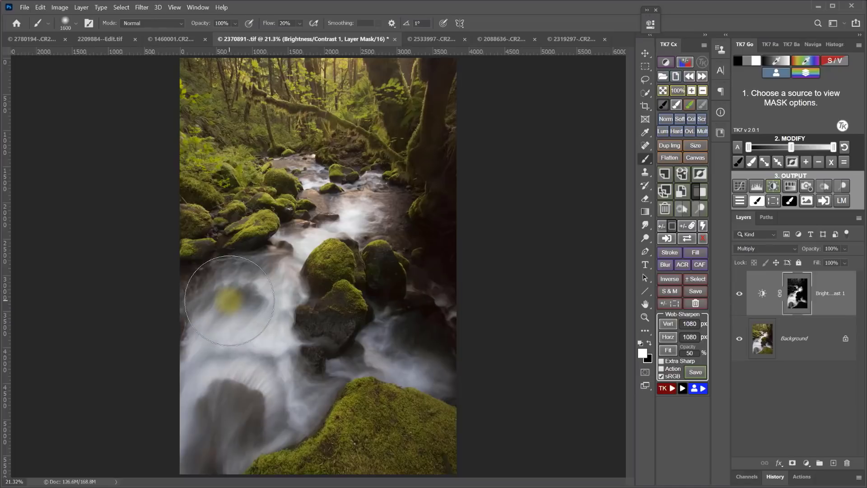
left_click_drag(272, 23, 269, 24)
mouse_move(247, 305)
left_mouse_down()
mouse_move(225, 308)
mouse_move(211, 374)
mouse_move(222, 422)
mouse_move(347, 369)
mouse_move(298, 402)
mouse_move(269, 342)
mouse_move(262, 346)
mouse_move(228, 311)
mouse_move(194, 298)
mouse_move(248, 268)
mouse_move(292, 225)
mouse_move(241, 314)
mouse_move(213, 317)
mouse_move(193, 341)
mouse_move(185, 374)
mouse_move(194, 397)
left_mouse_up()
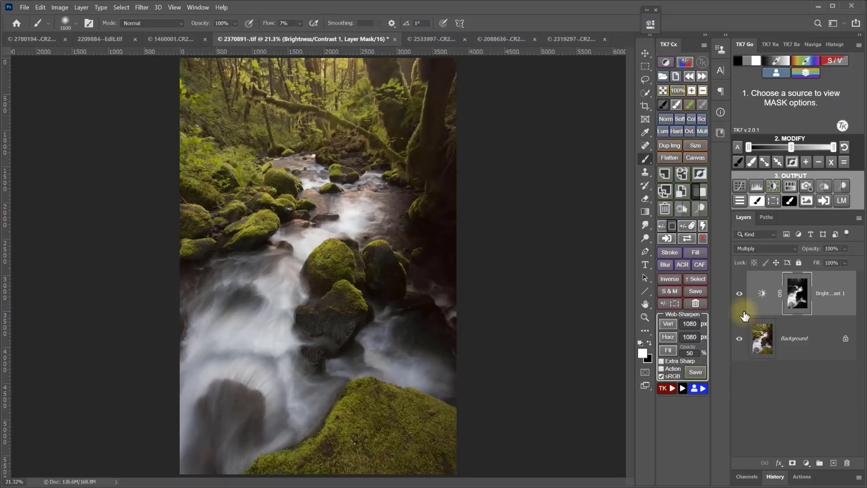
left_click(740, 294)
left_click(740, 294)
left_click(740, 295)
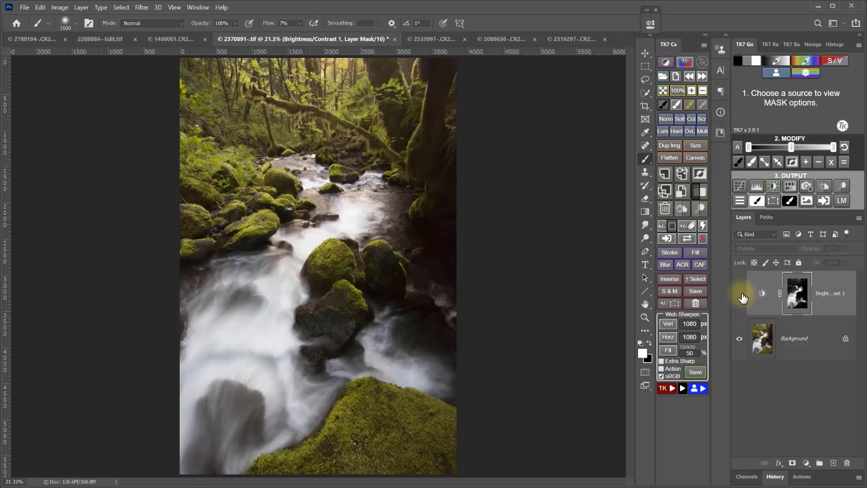
left_click(741, 294)
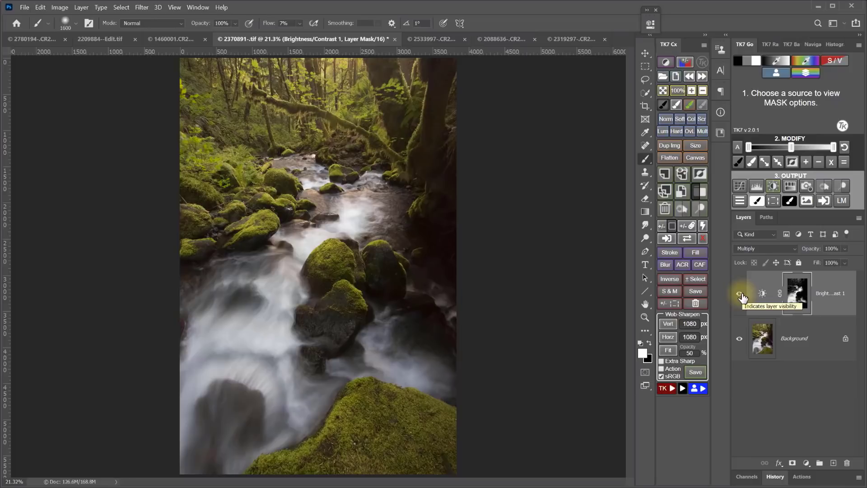
- Open the 2533997 Mount Baker photo and preview a greyscale luminosity mask in a different range
left_click(432, 39)
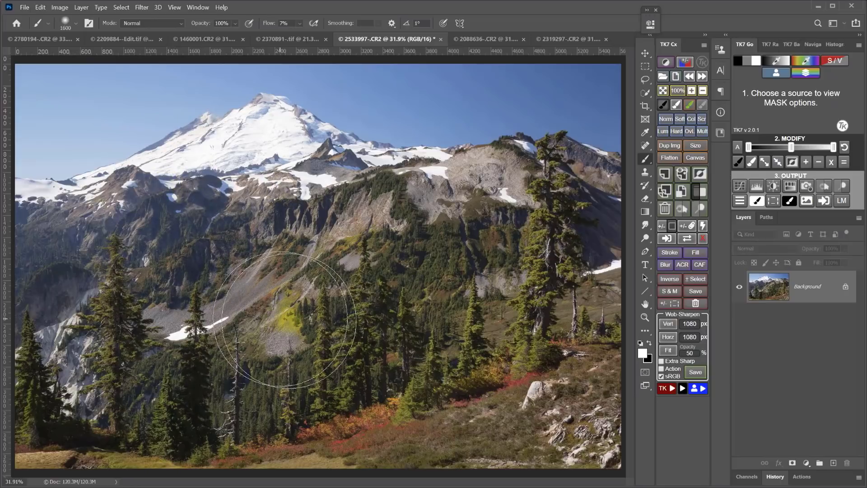
left_click(754, 63)
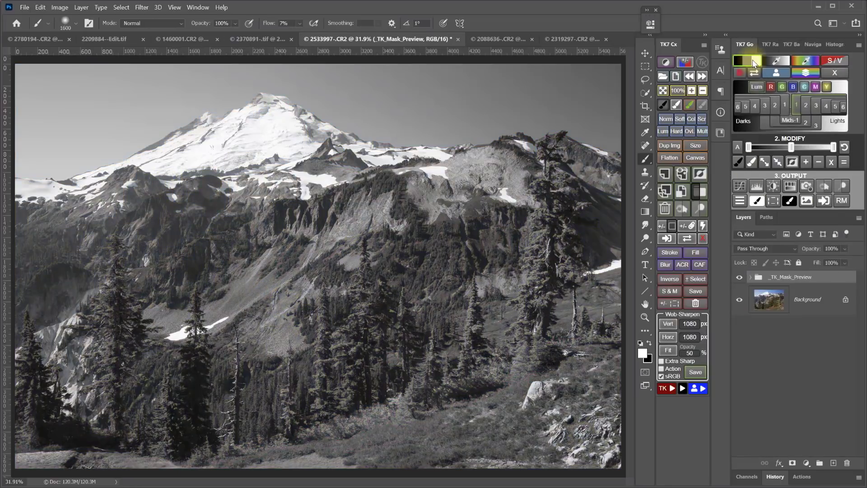
left_click(771, 86)
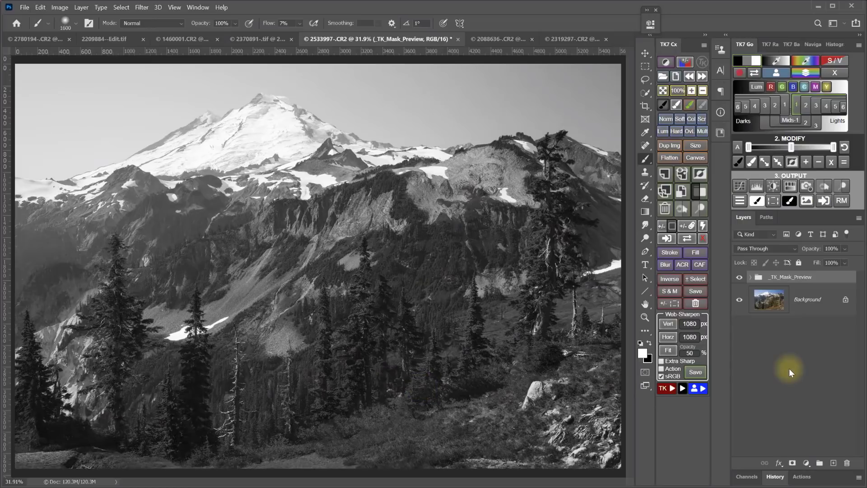
- Add a masked Multiply Curves layer to the Mount Baker photo and compare it on and off
left_click(744, 184)
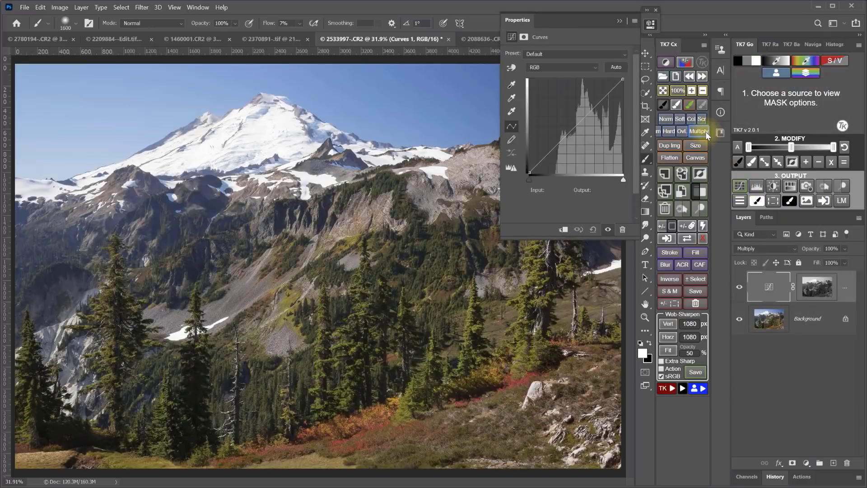
left_click(706, 132)
left_click(650, 24)
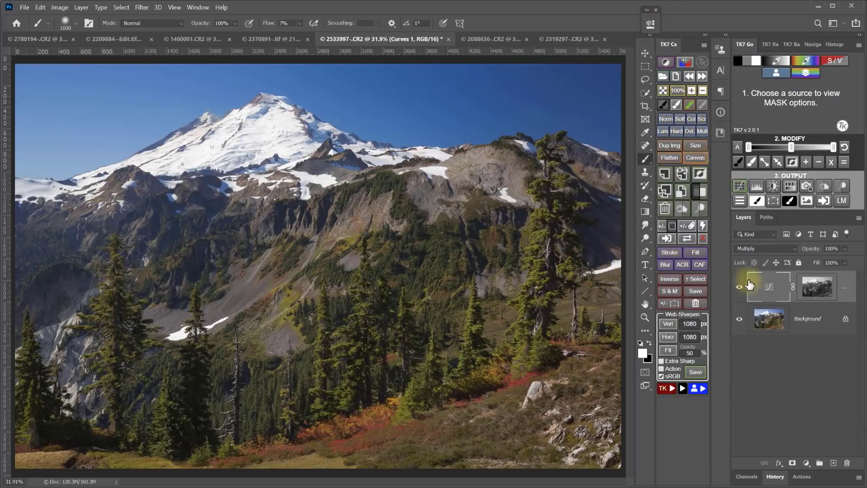
left_click(740, 288)
left_click(739, 288)
left_click(739, 288)
left_click(740, 288)
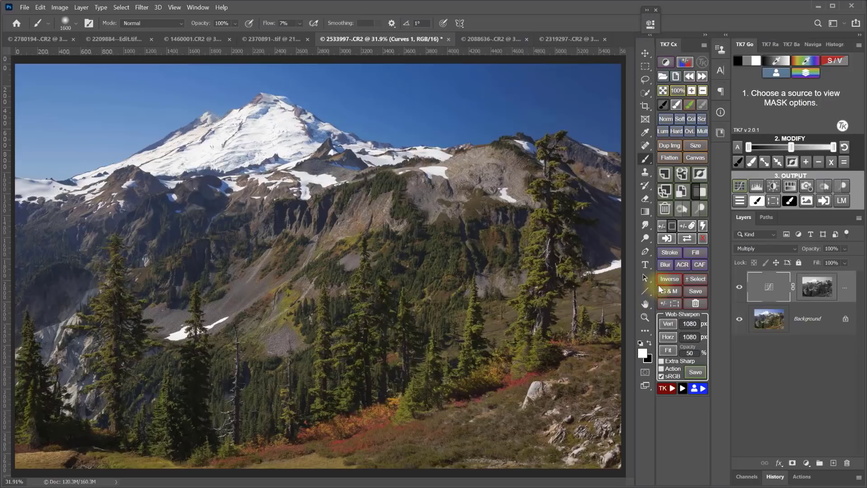
- Wrap the Curves layer in a masked Group 1 and set a black brush at 20% flow
left_click(703, 191)
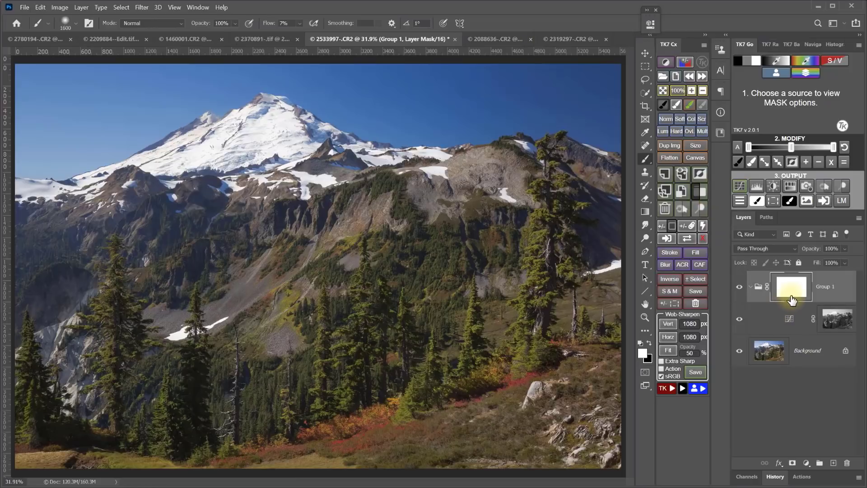
left_click(663, 105)
left_click_drag(264, 20, 271, 22)
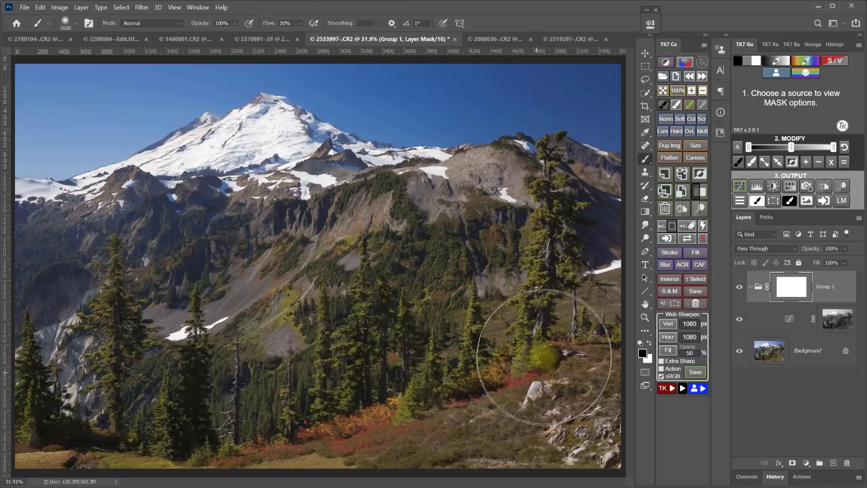
- Paint out the darkening over the lower-right meadow, mid-slope, left trees and tall right-hand tree
mouse_move(499, 425)
left_mouse_down()
mouse_move(511, 410)
mouse_move(497, 377)
mouse_move(561, 327)
mouse_move(413, 347)
mouse_move(269, 383)
mouse_move(373, 293)
mouse_move(120, 314)
mouse_move(191, 327)
mouse_move(104, 292)
mouse_move(88, 295)
mouse_move(237, 336)
mouse_move(347, 325)
mouse_move(415, 253)
mouse_move(556, 224)
mouse_move(591, 234)
mouse_move(559, 296)
mouse_move(561, 315)
mouse_move(560, 294)
left_mouse_up()
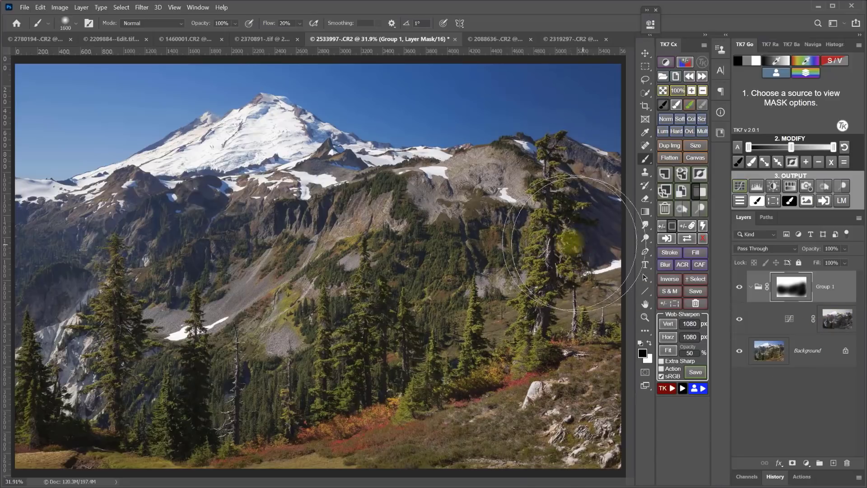
mouse_move(392, 238)
left_mouse_down()
mouse_move(174, 255)
mouse_move(71, 289)
mouse_move(45, 369)
mouse_move(203, 370)
mouse_move(42, 402)
mouse_move(207, 423)
mouse_move(394, 420)
mouse_move(543, 397)
mouse_move(570, 316)
mouse_move(580, 207)
left_mouse_up()
left_click_drag(449, 48, 413, 90)
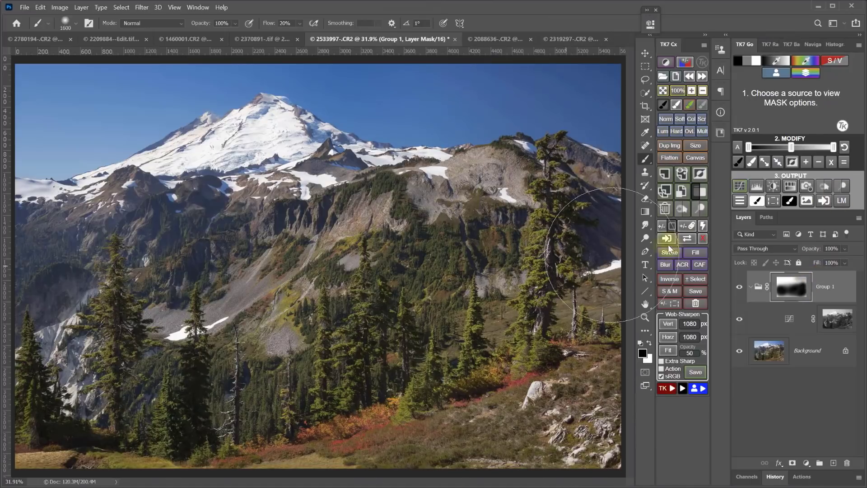
- Toggle Group 1's visibility to compare the sky with and without the masked darkening
left_click(741, 289)
left_click(741, 289)
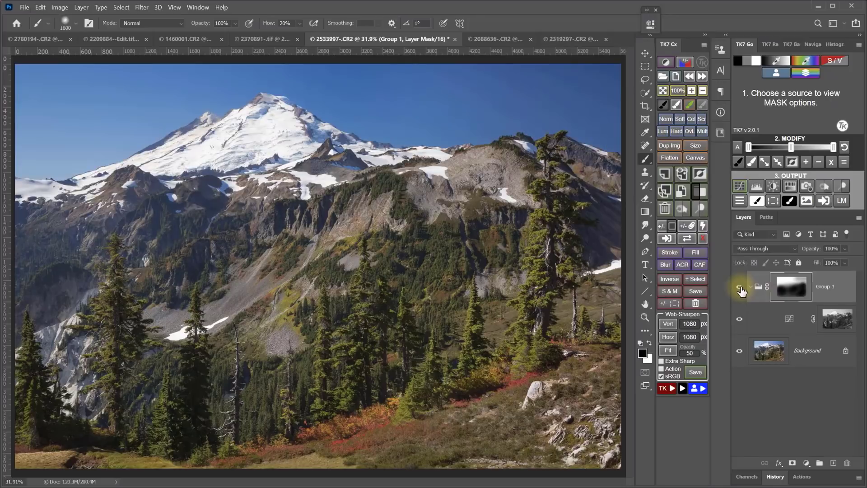
left_click(742, 290)
left_click(741, 290)
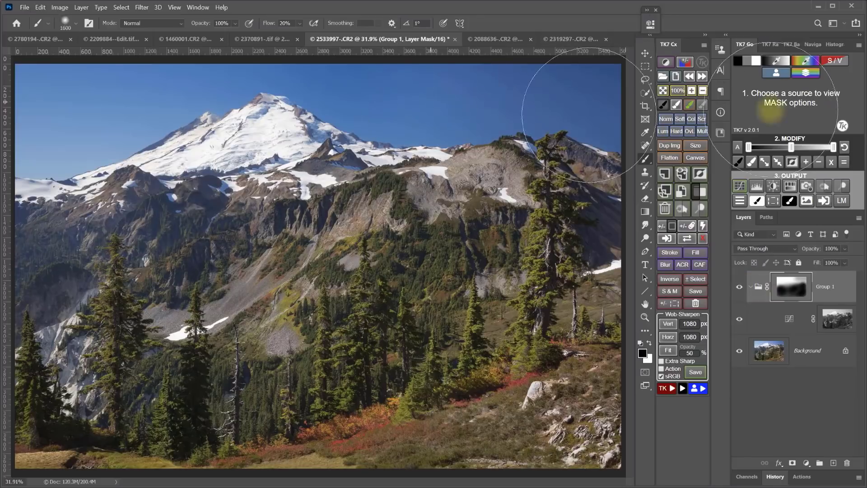
left_click(739, 288)
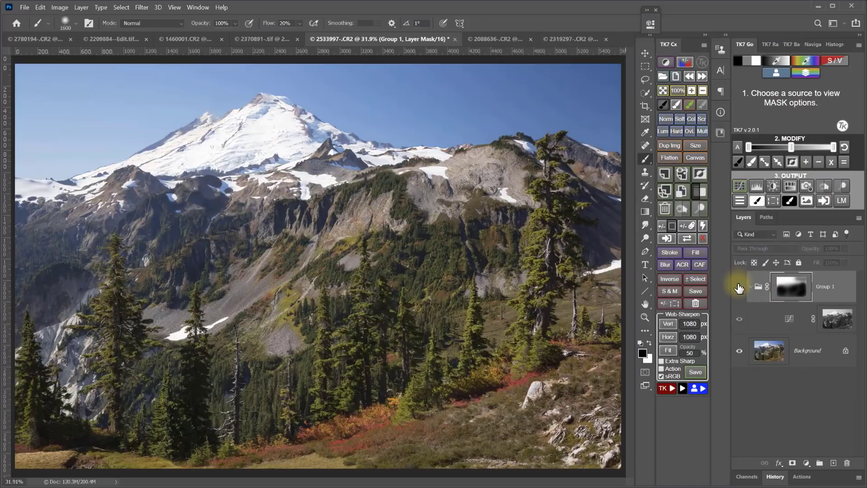
left_click(739, 288)
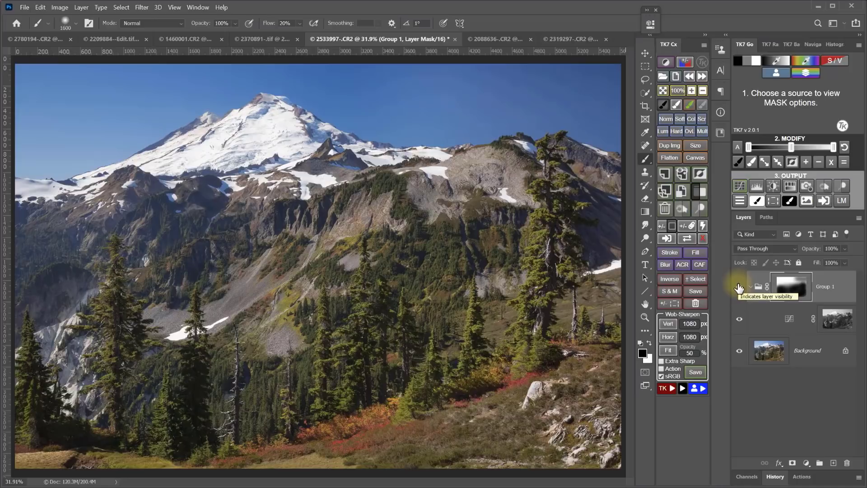
- Disable and re-enable the Curves 1 and Group 1 masks to compare, leaving both enabled
left_click(829, 320)
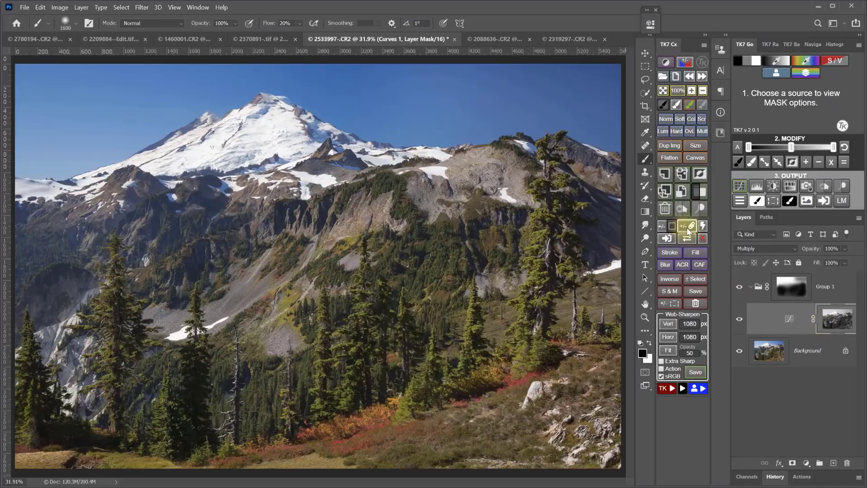
left_click(703, 239)
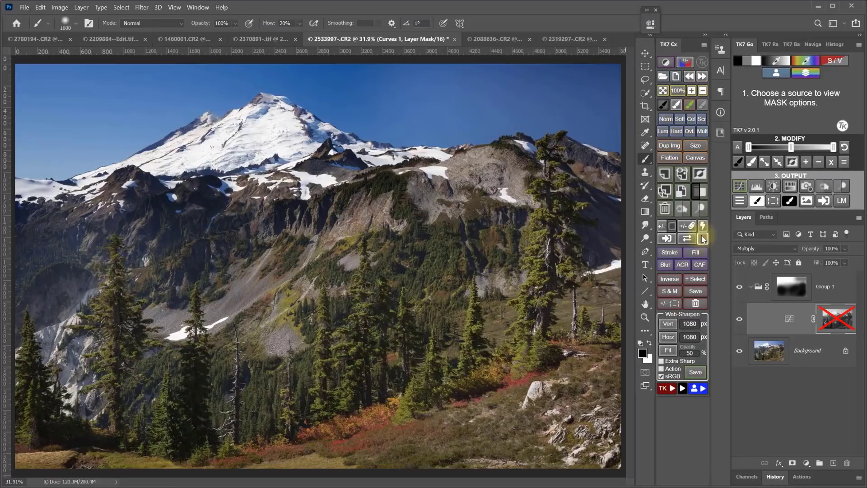
left_click(779, 287)
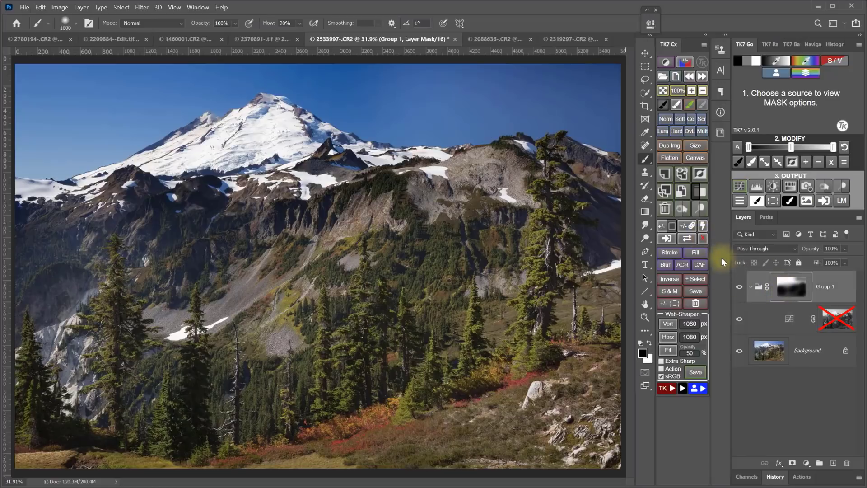
left_click(703, 239)
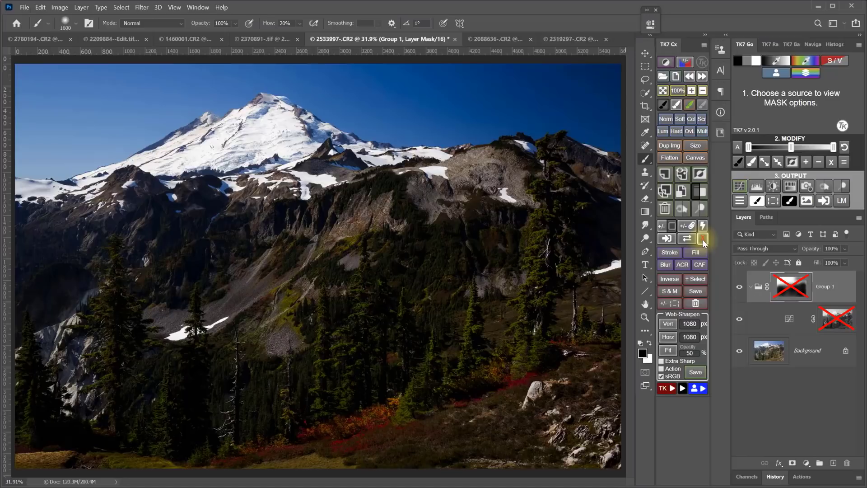
left_click(703, 239)
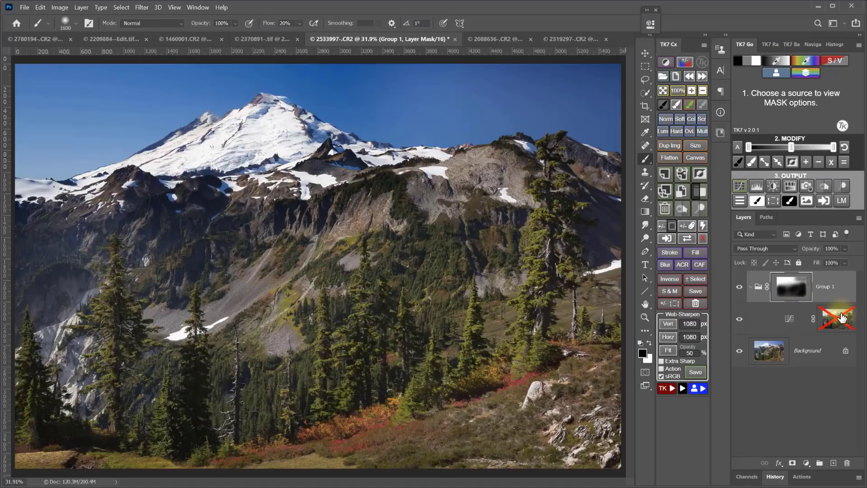
left_click(705, 239)
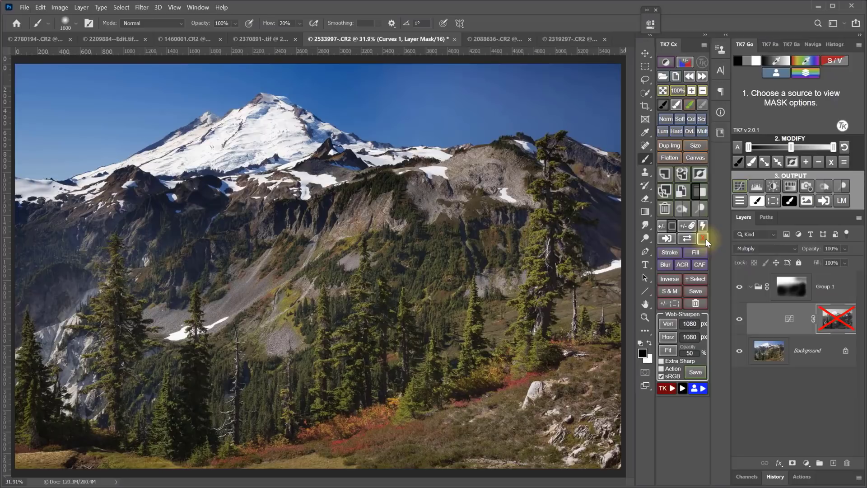
left_click(705, 239)
- Toggle Group 1's visibility once more, then bring up the pink-lit snowy peak photo
left_click(740, 288)
left_click(740, 288)
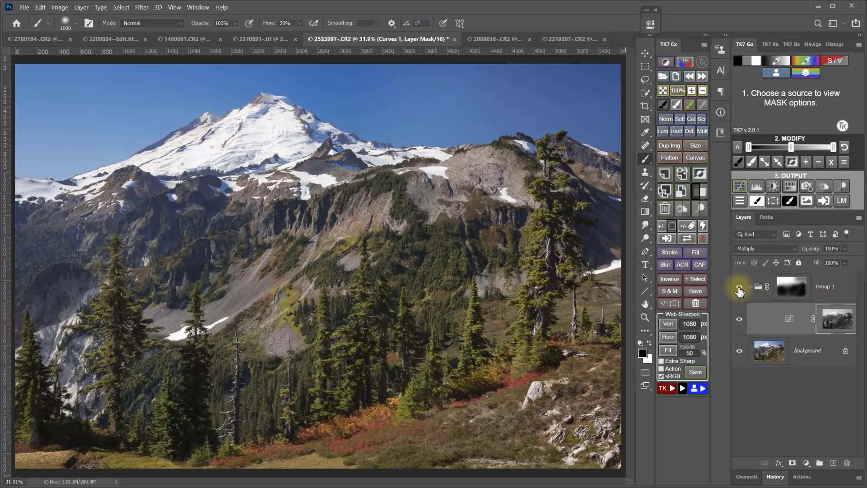
left_click(487, 36)
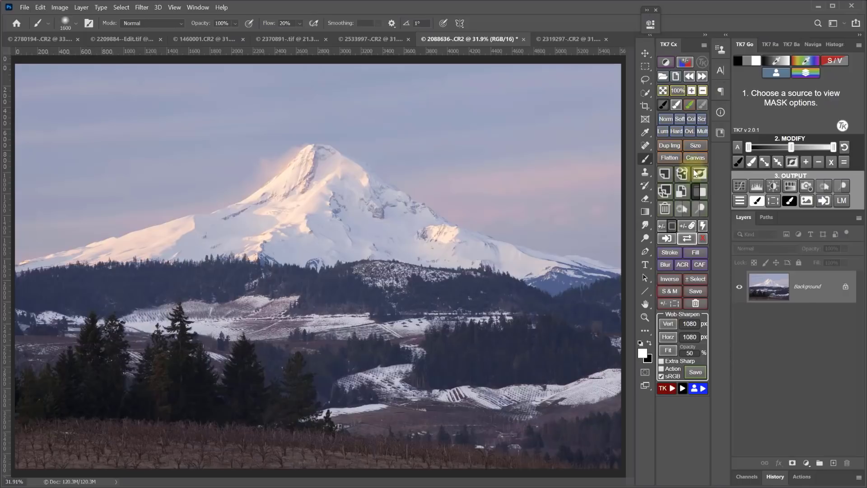
- Create a blue-channel luminosity mask preview of the peak photo and shift its upper range brighter
left_click(747, 61)
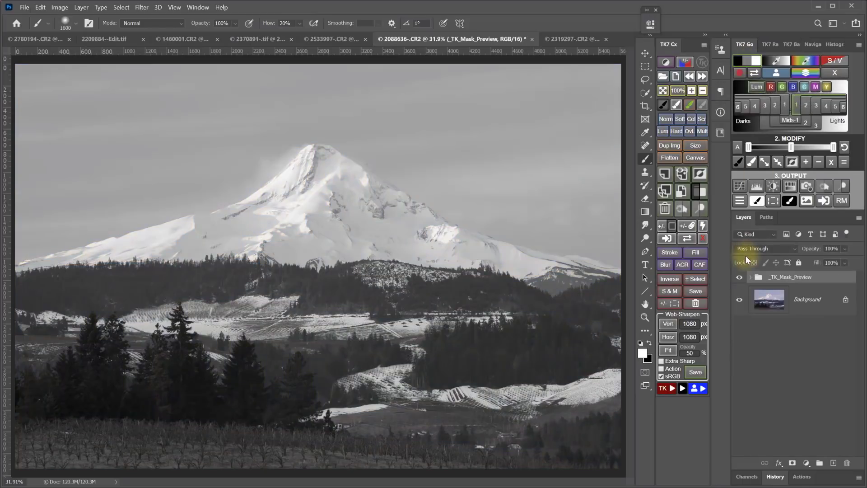
left_click(795, 88)
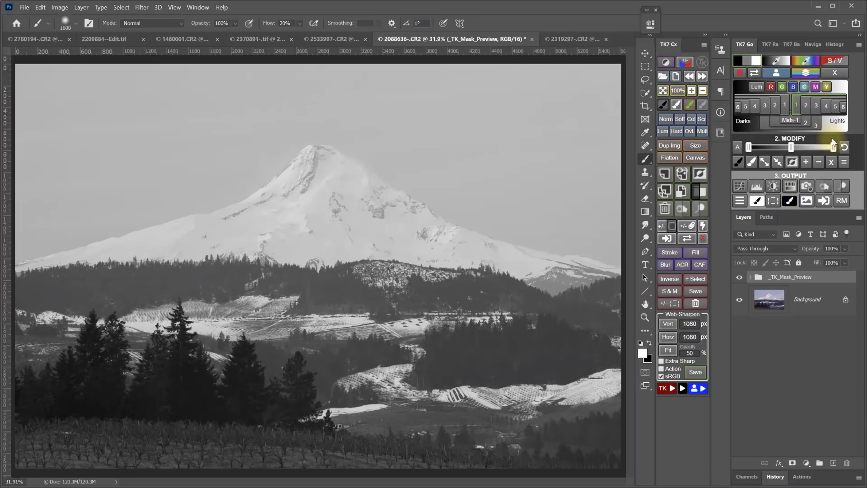
left_click(738, 146)
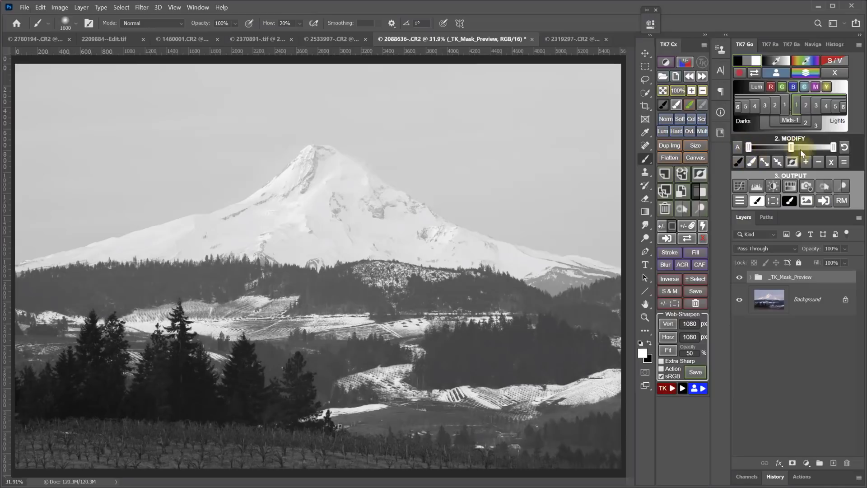
left_click_drag(832, 147, 792, 148)
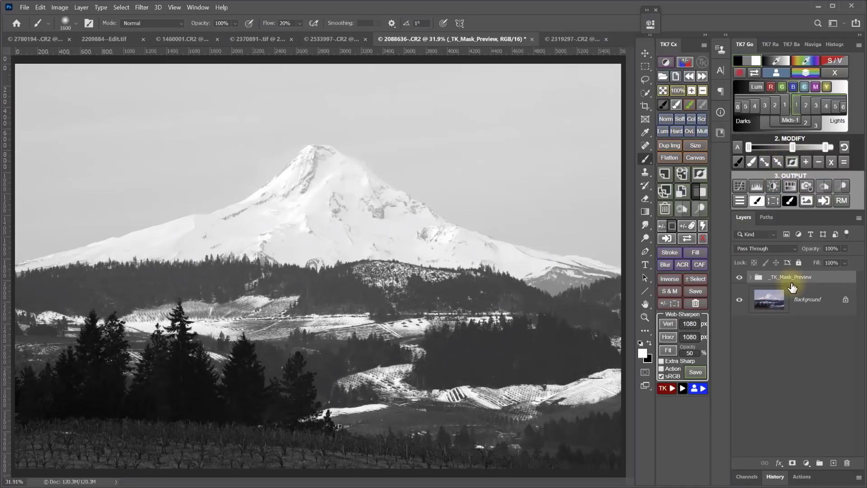
- Output the mask preview as a Curves layer set to Multiply blend mode
left_click(740, 188)
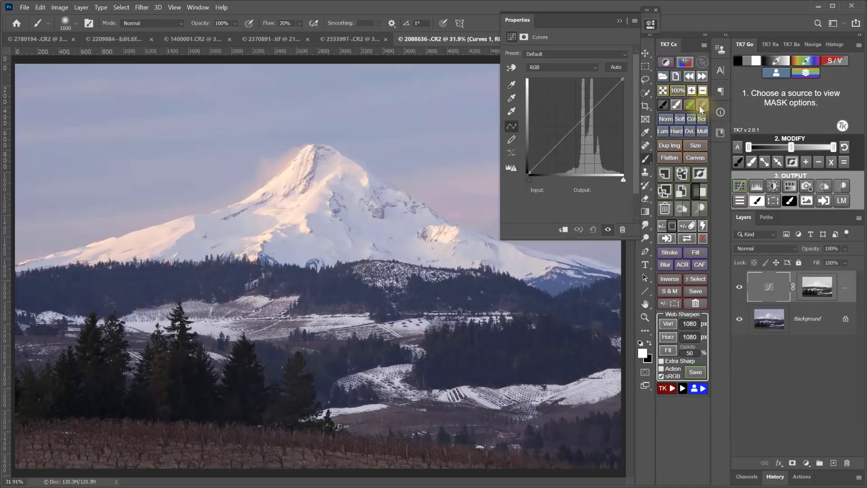
left_click(706, 128)
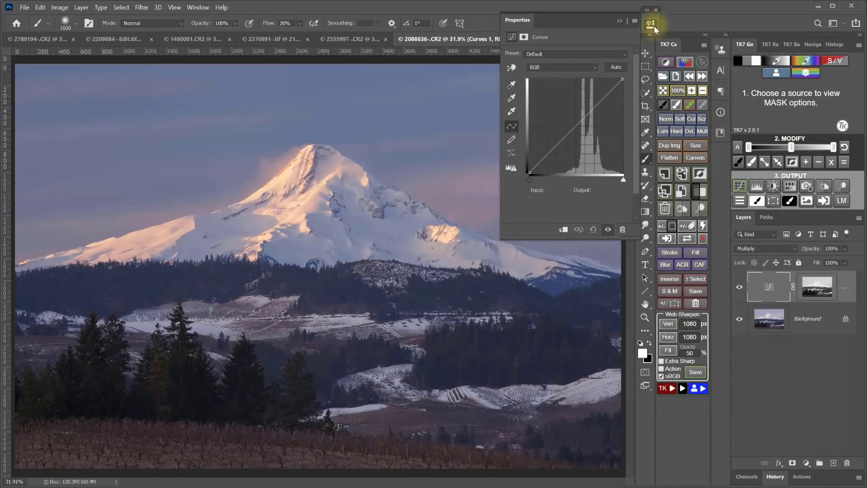
left_click(651, 24)
- Toggle the Curves layer's visibility and mask to compare the darkened highlights
left_click(738, 287)
left_click(738, 289)
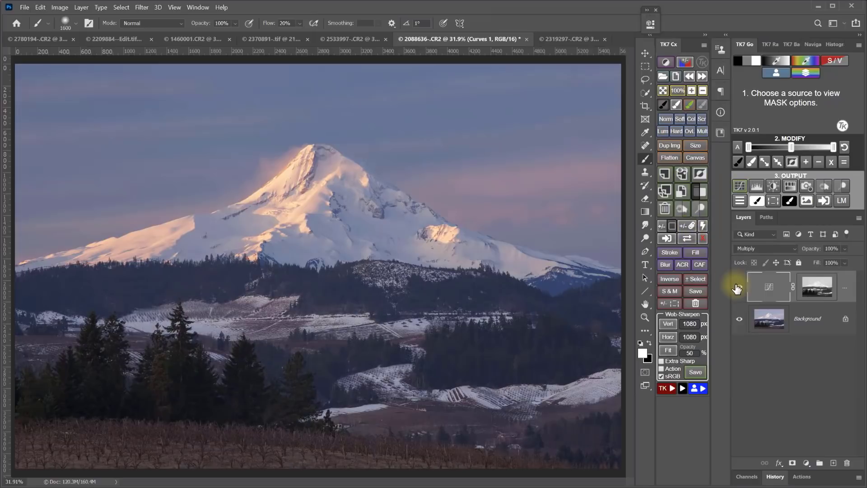
left_click(737, 289)
left_click(738, 289)
left_click(701, 238)
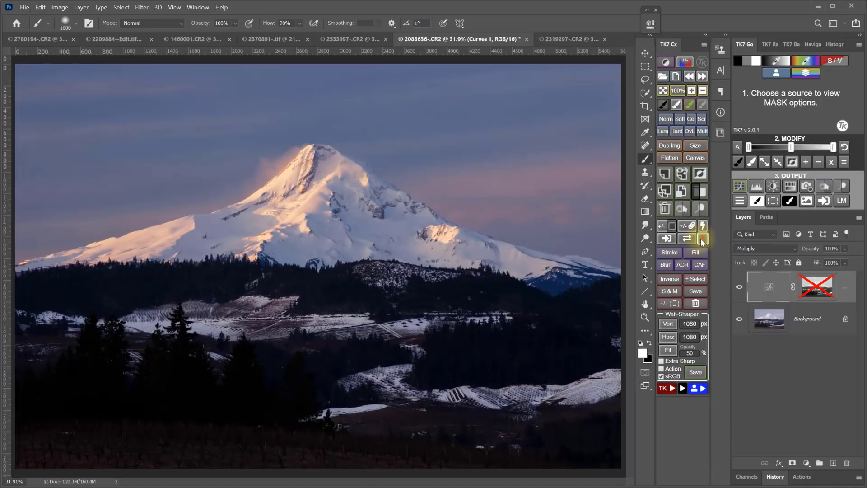
left_click(700, 237)
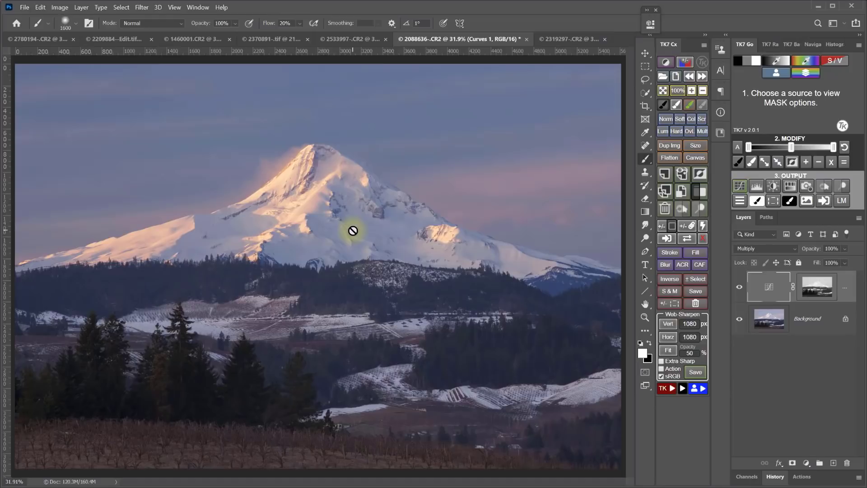
- Preview a red-channel Lights 2 luminosity mask and output it as a second Curves layer
left_click(776, 73)
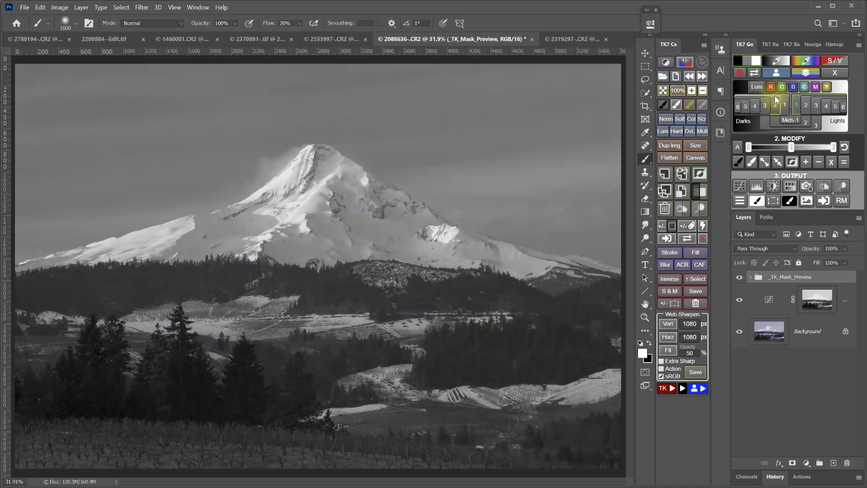
left_click(772, 87)
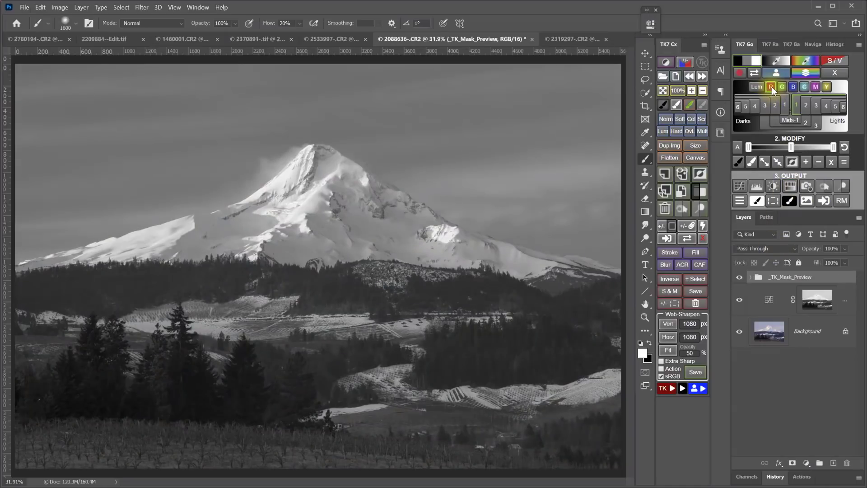
left_click(806, 105)
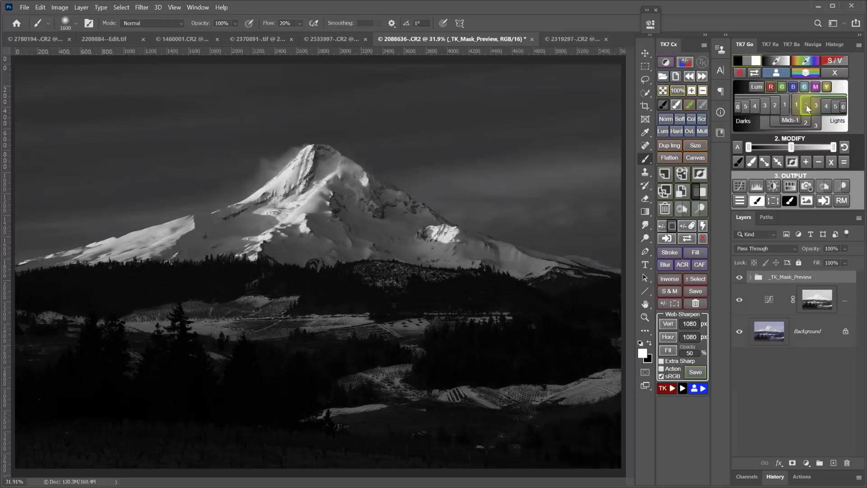
left_click(743, 184)
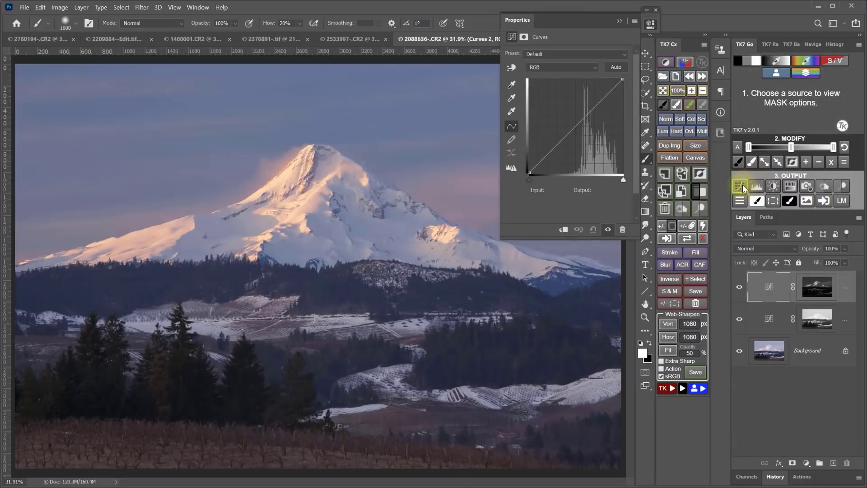
- Give Curves 2 an S-shaped RGB curve with points near 107/87 and 190/190
left_click(568, 139)
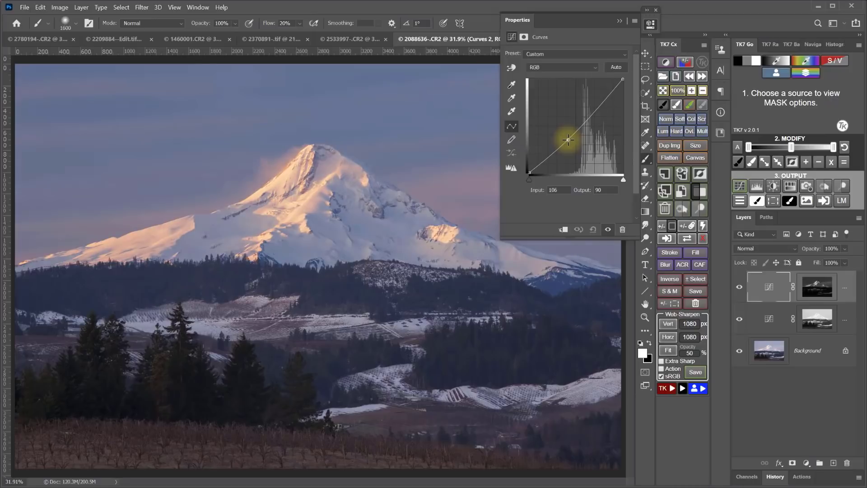
left_click(598, 105)
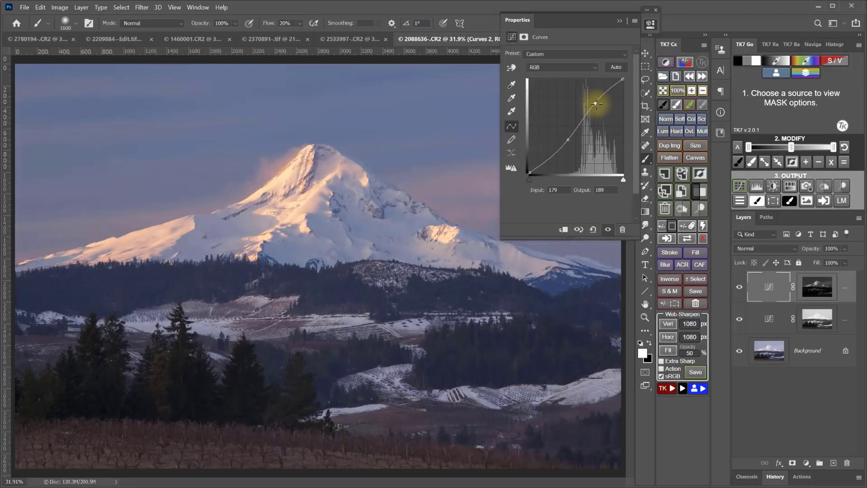
left_click_drag(568, 140, 570, 141)
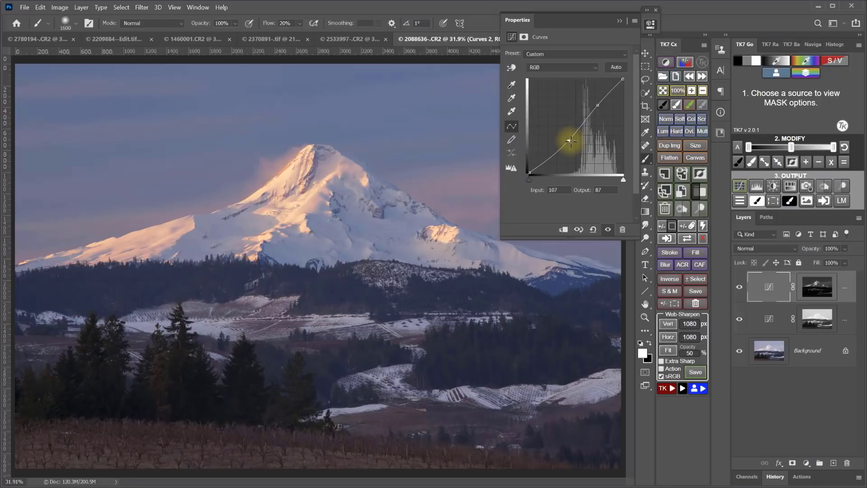
left_click_drag(598, 106, 599, 103)
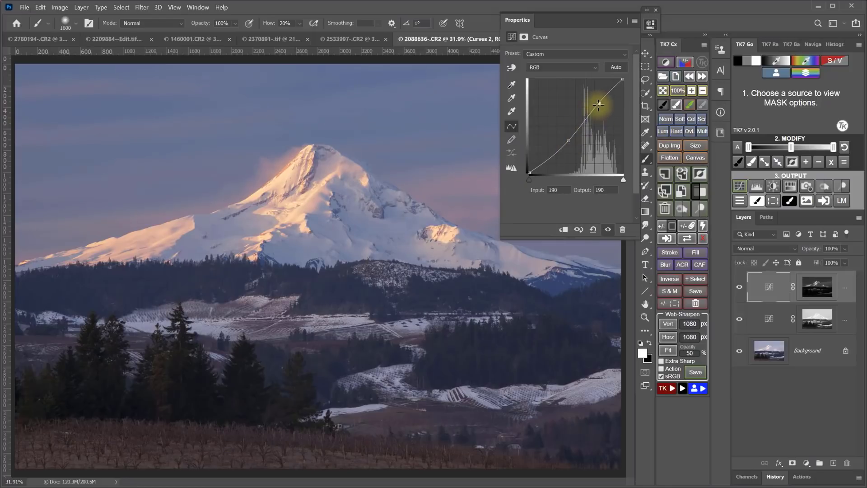
- Toggle Curves 2's visibility to compare the added contrast
left_click(739, 287)
left_click(739, 288)
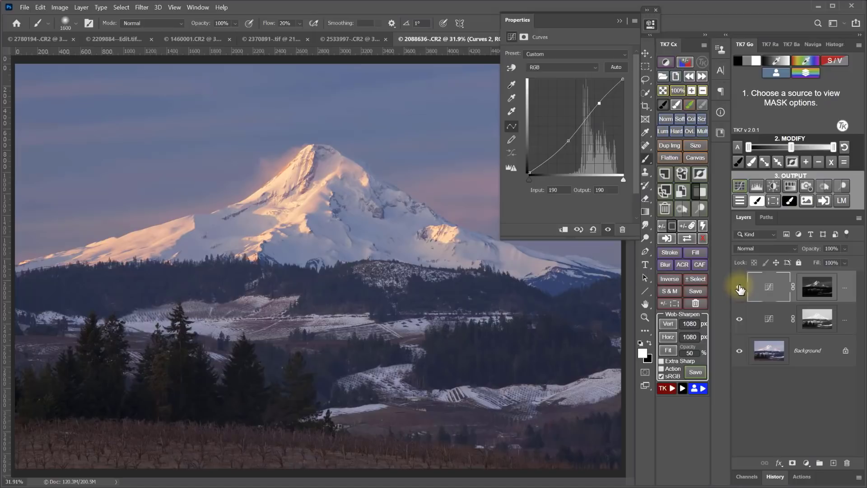
left_click(739, 287)
left_click(739, 288)
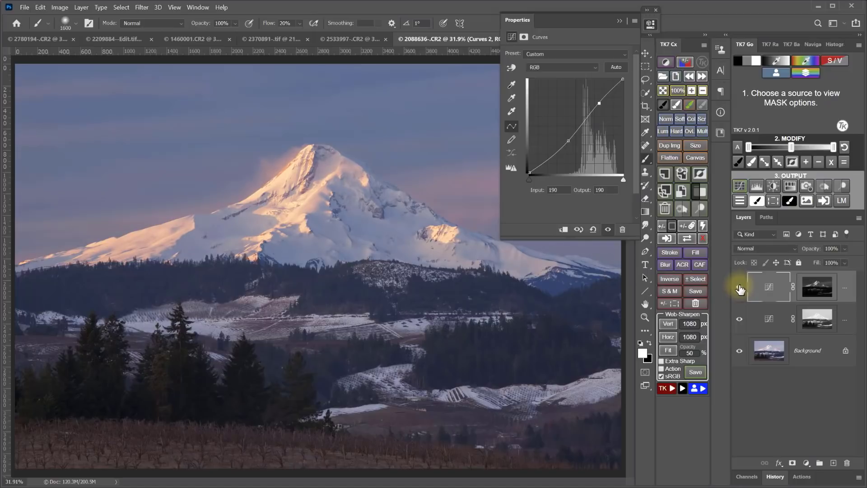
left_click(570, 67)
- Set Curves 2 channel points to Red 125/129, Green 126/120 and Blue 126/123
left_click(546, 84)
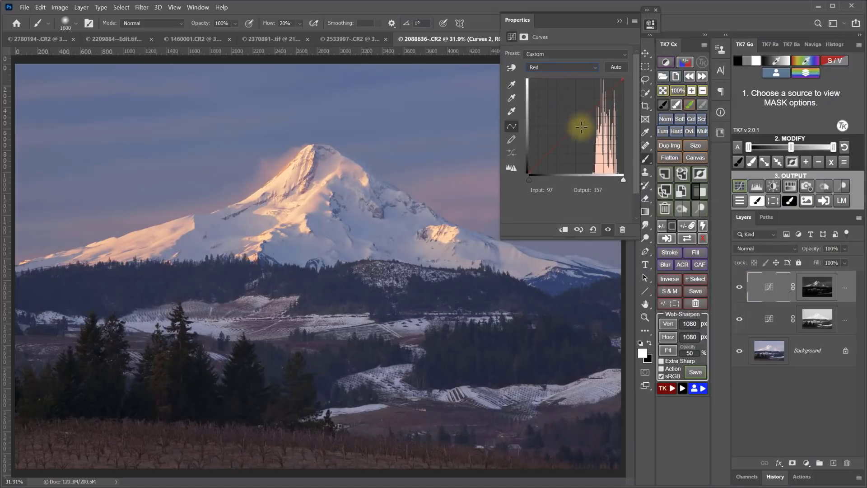
left_click(574, 128)
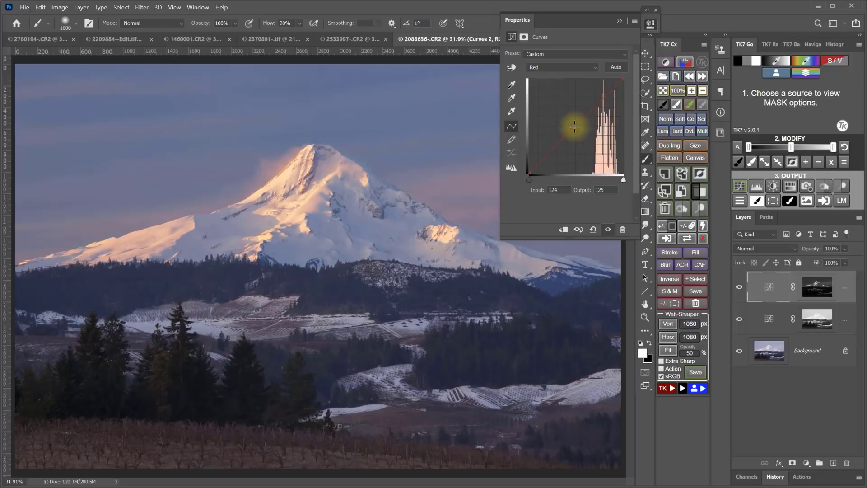
left_click_drag(575, 125, 575, 124)
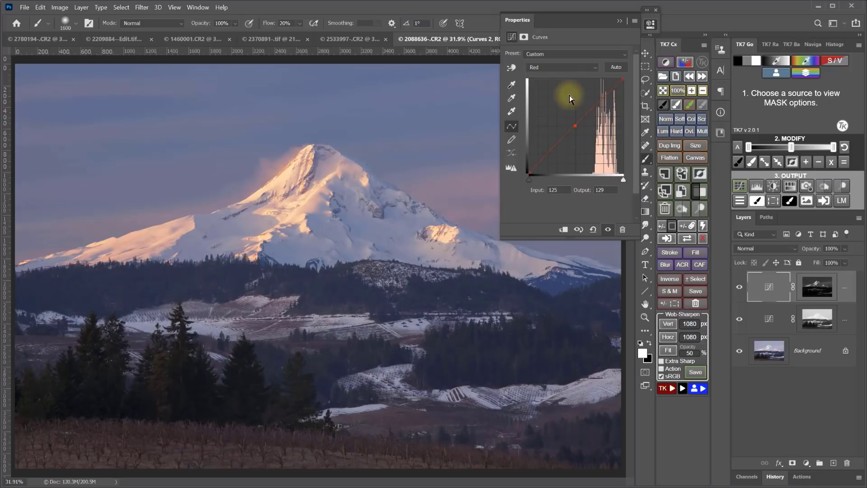
left_click(563, 69)
left_click(559, 93)
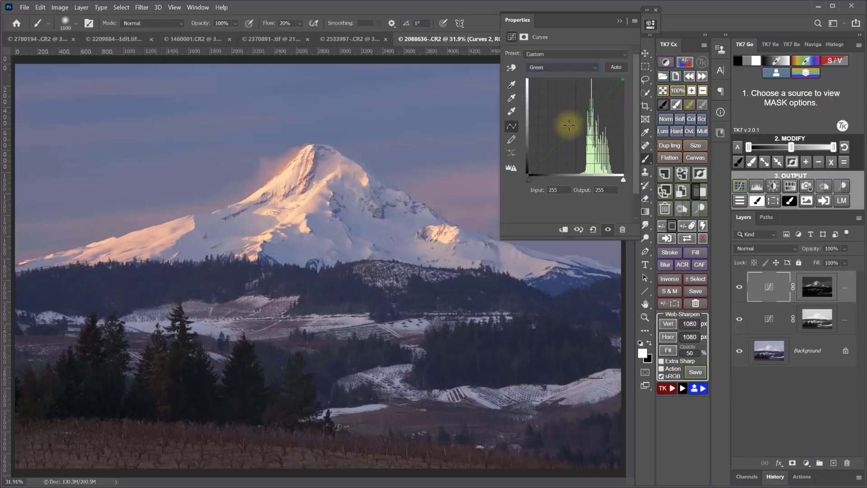
left_click_drag(576, 126, 575, 128)
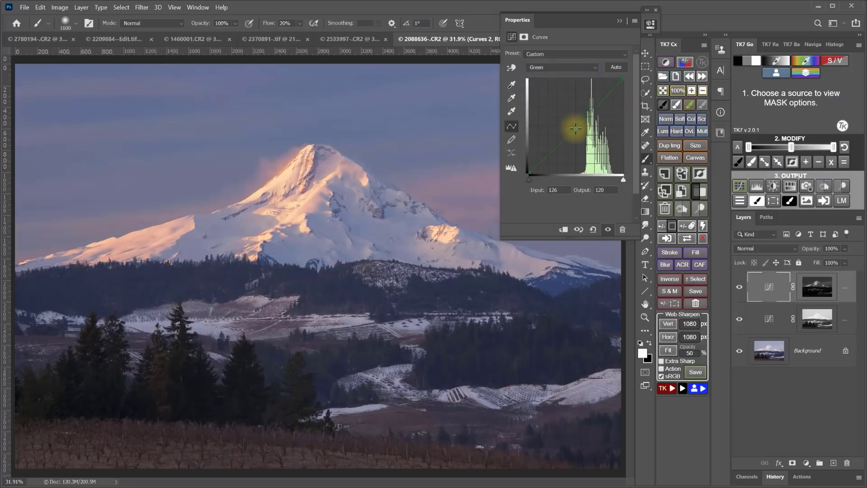
left_click(563, 70)
left_click(555, 100)
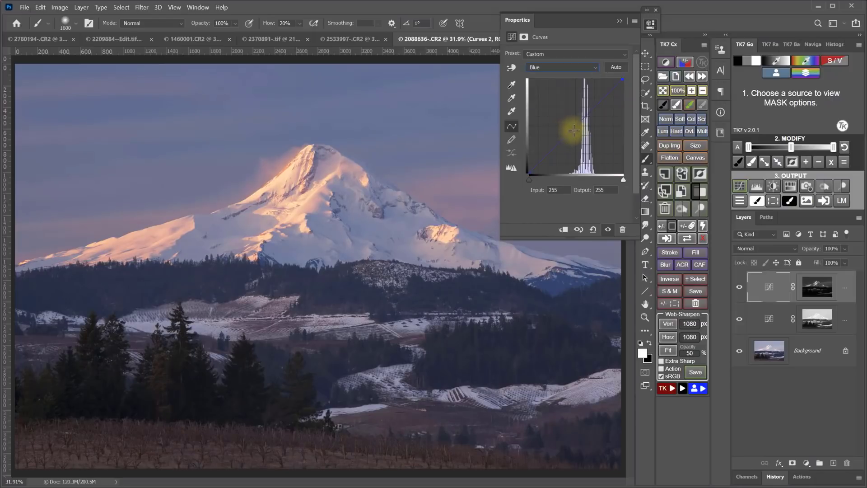
left_click(739, 287)
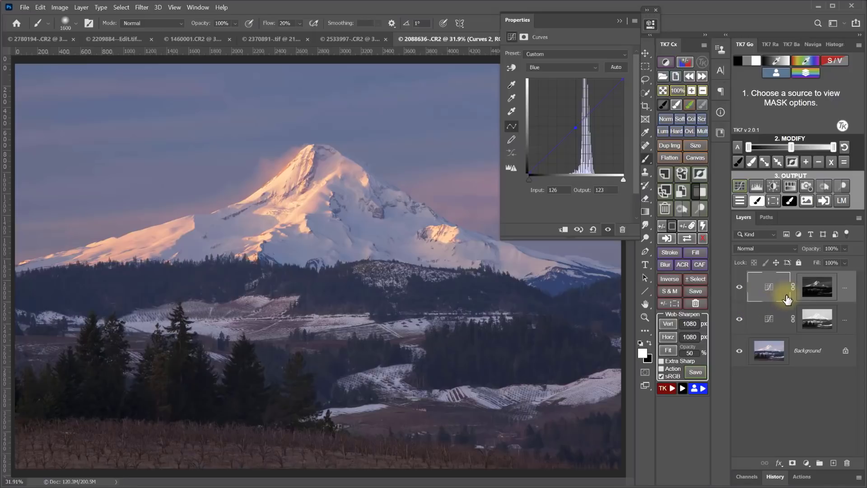
- Compare without the warming Curves layer, then wrap the Curves layers in a black-masked Group 1
left_click(650, 24)
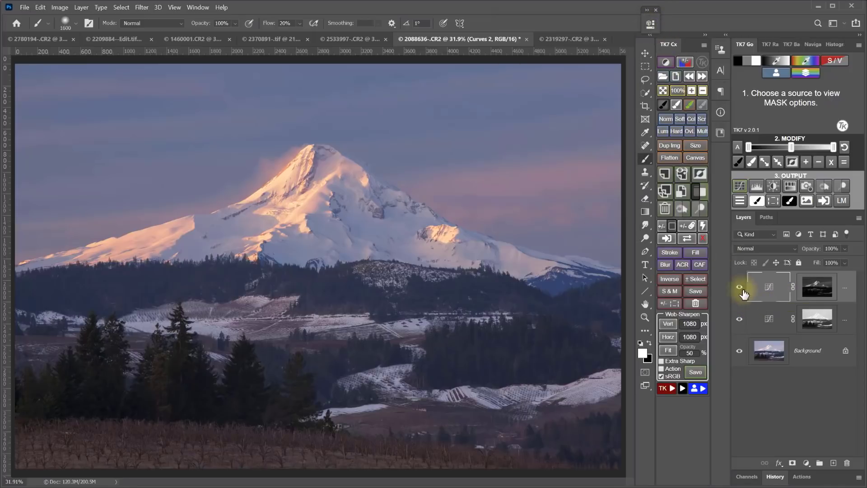
left_click(740, 288)
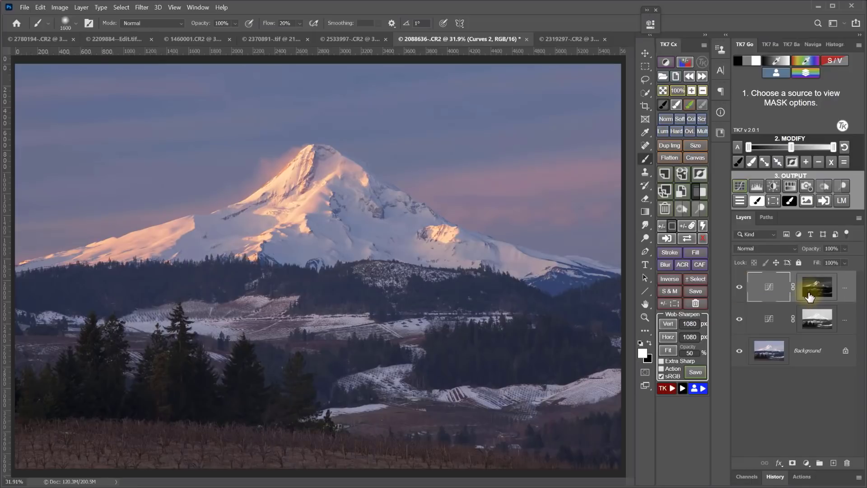
left_click(697, 192)
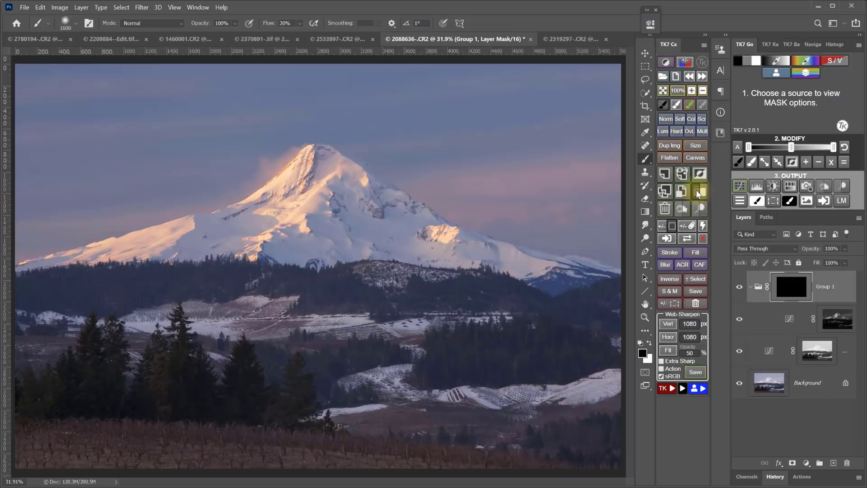
- Paint white over the mountain's sunlit snow with a 600 px soft brush
left_click(677, 105)
mouse_move(294, 204)
left_mouse_down()
mouse_move(291, 184)
mouse_move(280, 185)
left_mouse_up()
key("bracketleft")
key("bracketleft")
key("bracketleft")
key("bracketleft")
key("bracketleft")
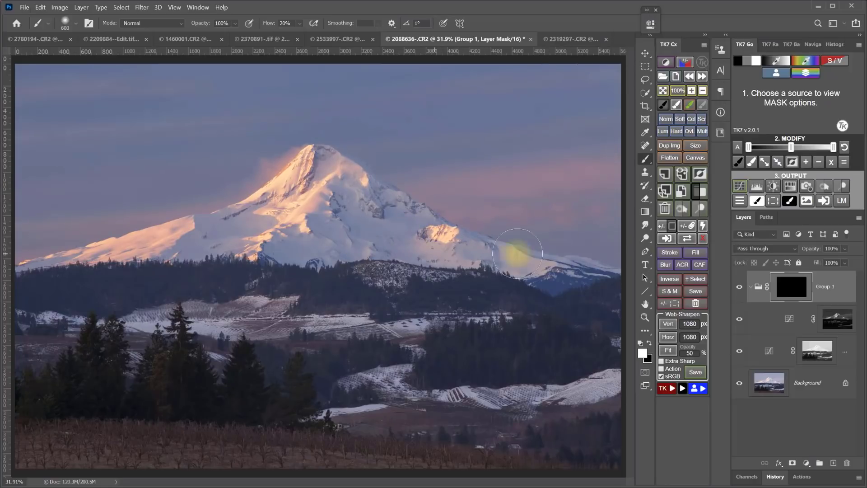
key("ctrl+v")
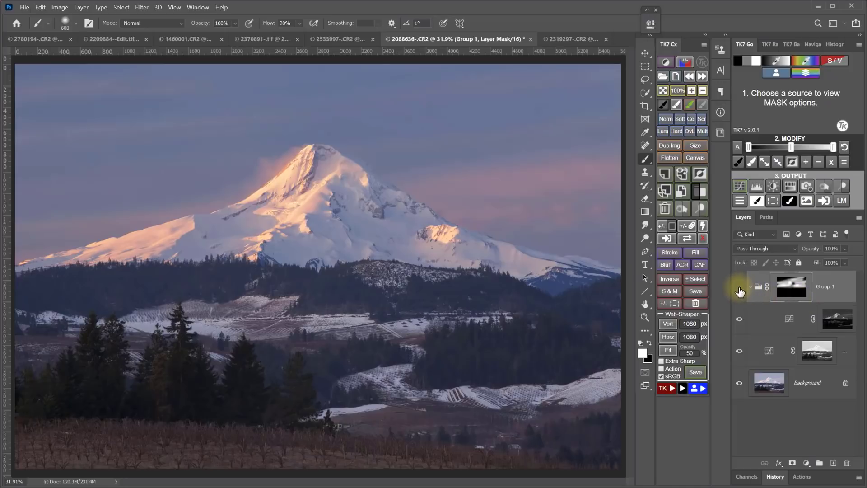
- Toggle Group 1 and inspect the Curves 2 and Group 1 masks to compare the edit
left_click(739, 288)
left_click(740, 289)
left_click(739, 288)
left_click(739, 288)
left_click(825, 319)
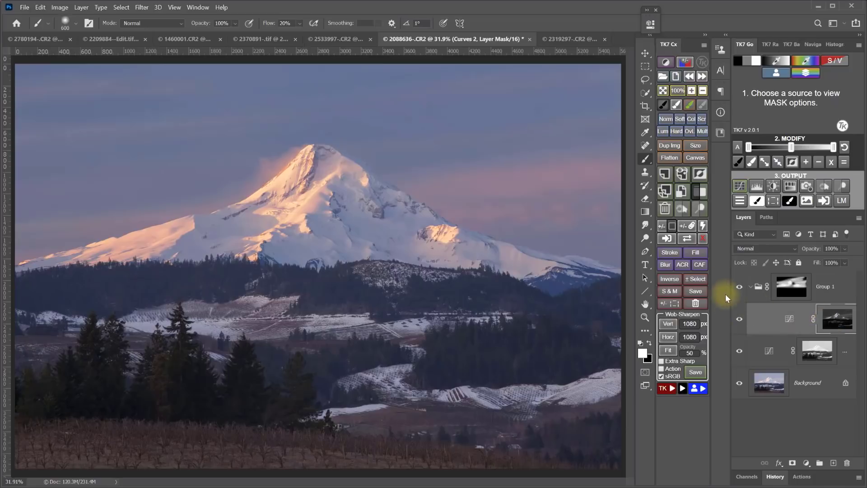
left_click(703, 238)
left_click(706, 237)
- Compare the edits against the original photo, then switch to the 2319297-.CR2 canyon document
left_click(740, 384, "alt")
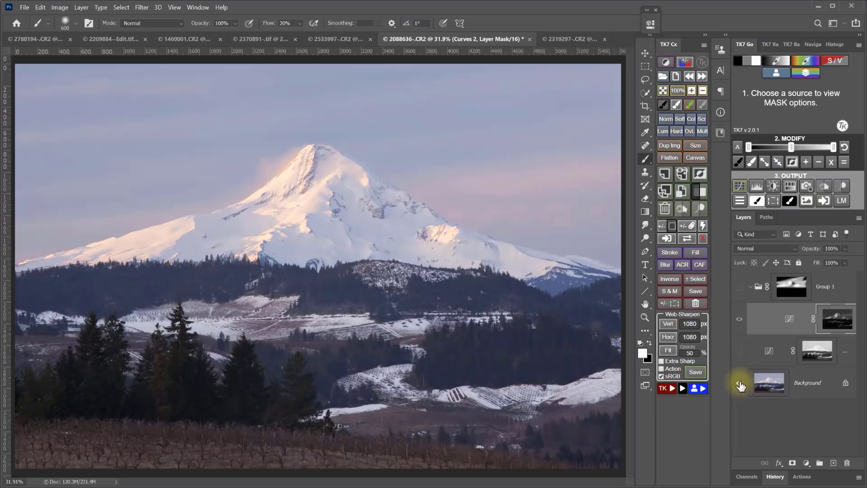
left_click(740, 384, "alt")
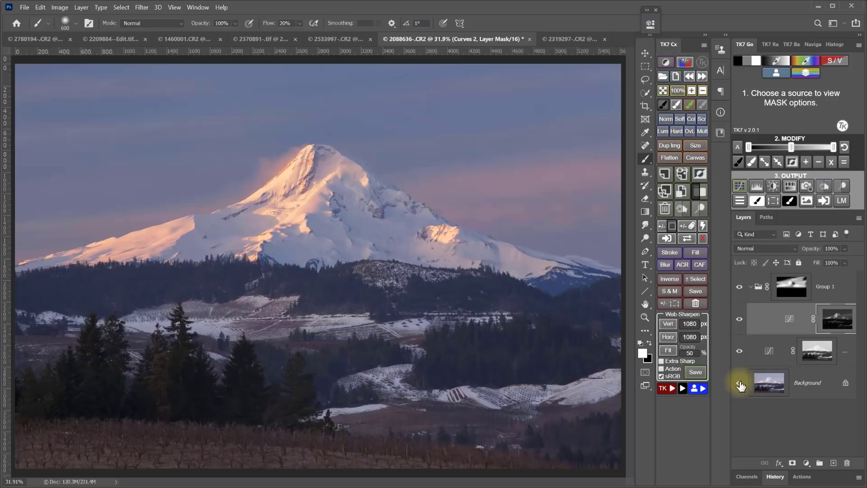
left_click(565, 40)
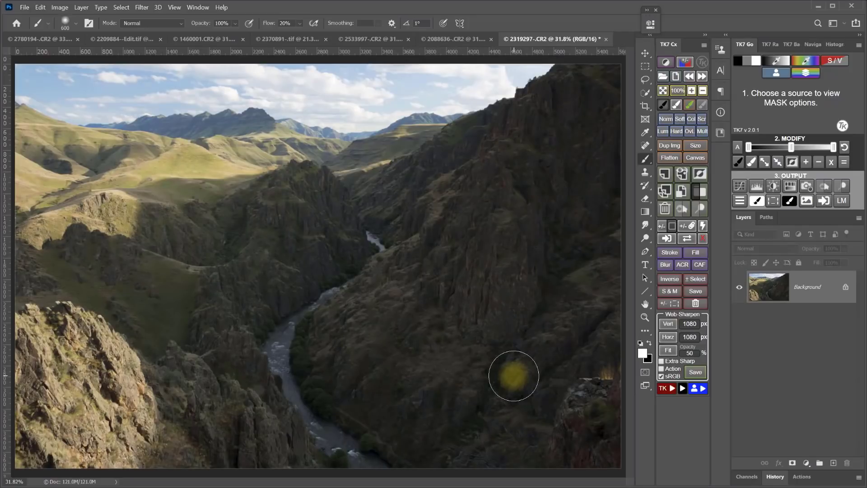
- Create a canyon luminosity mask preview and drag the 2. MODIFY handles to rebalance midtones and shadows
left_click(757, 63)
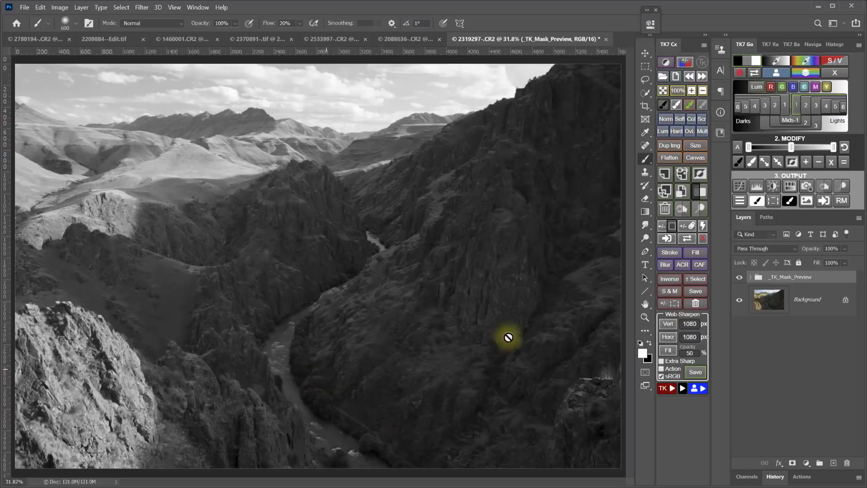
left_click_drag(790, 147, 824, 148)
left_click_drag(749, 148, 781, 149)
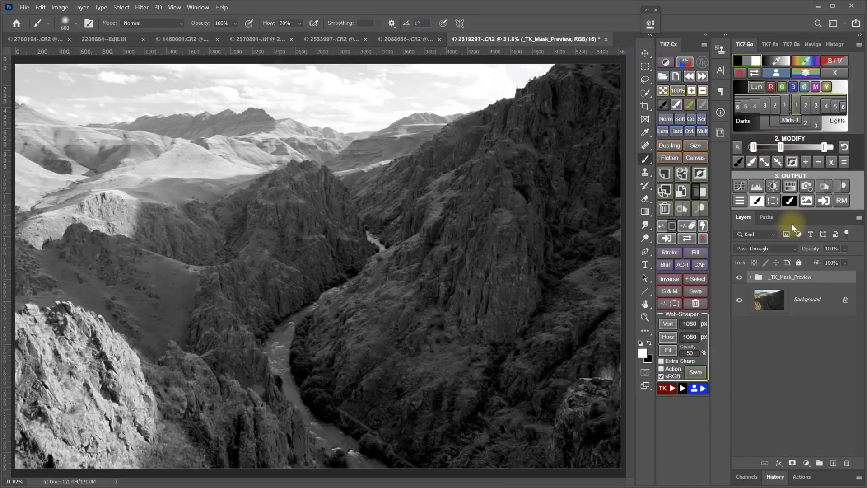
- Build a colour mask from the canyon slope's dark olive tone and darken it with MODIFY
left_click(782, 60)
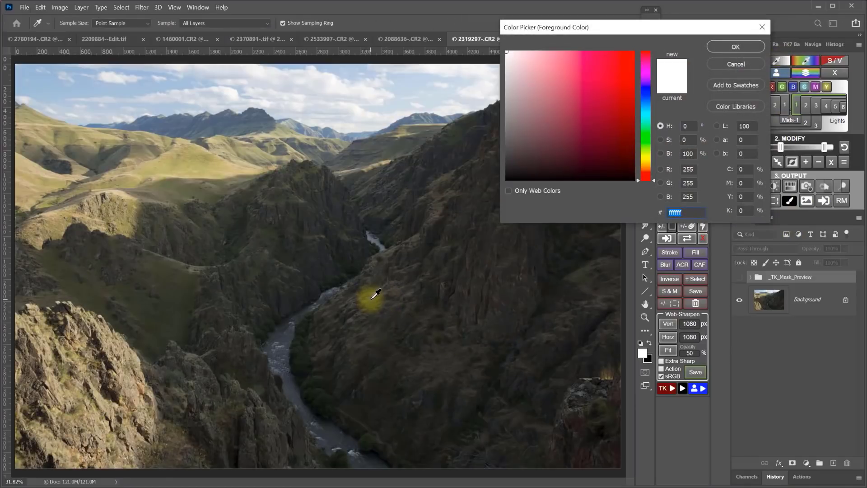
left_click(383, 250)
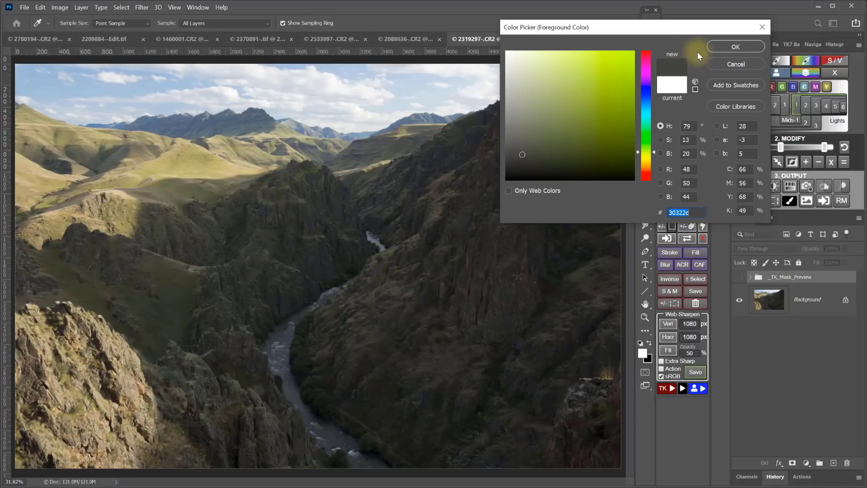
left_click(724, 47)
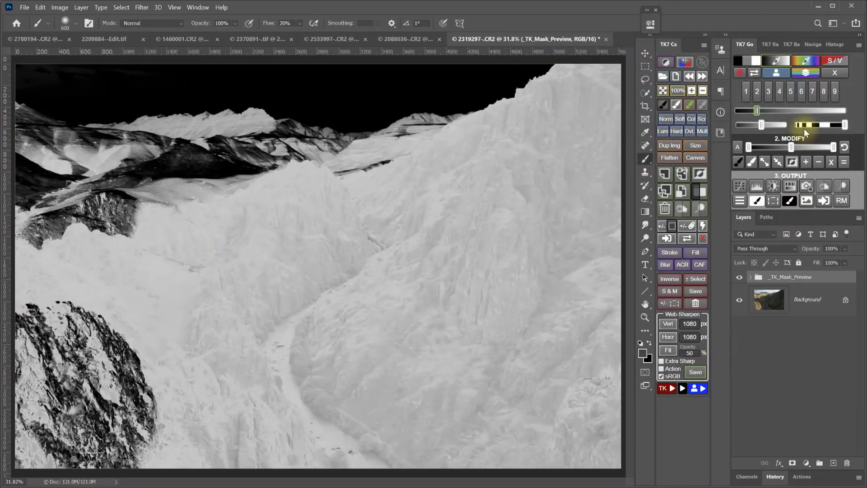
left_click(761, 108)
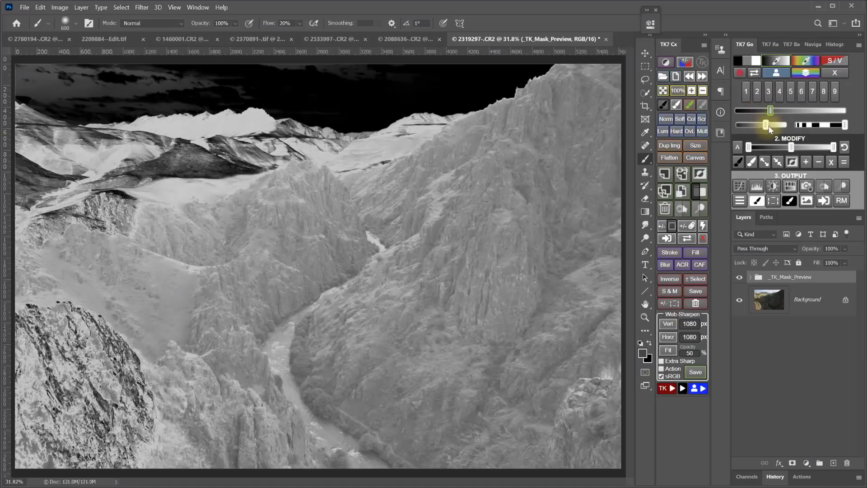
left_click_drag(750, 149, 771, 154)
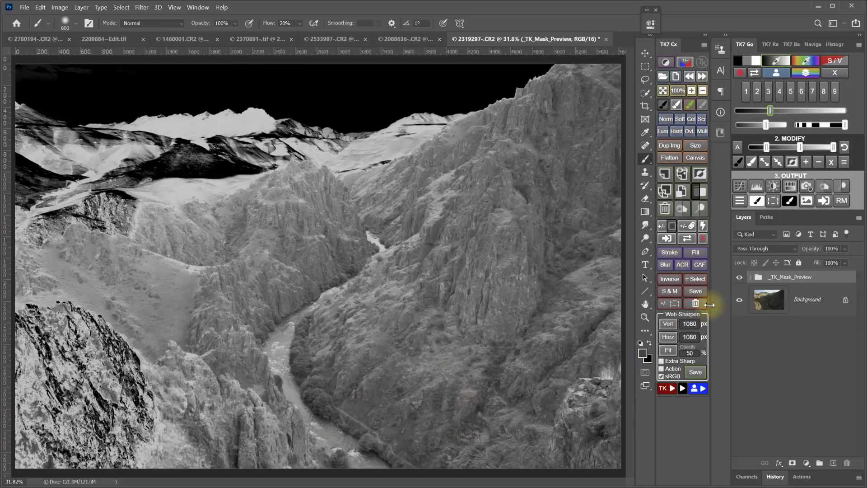
left_click(751, 62)
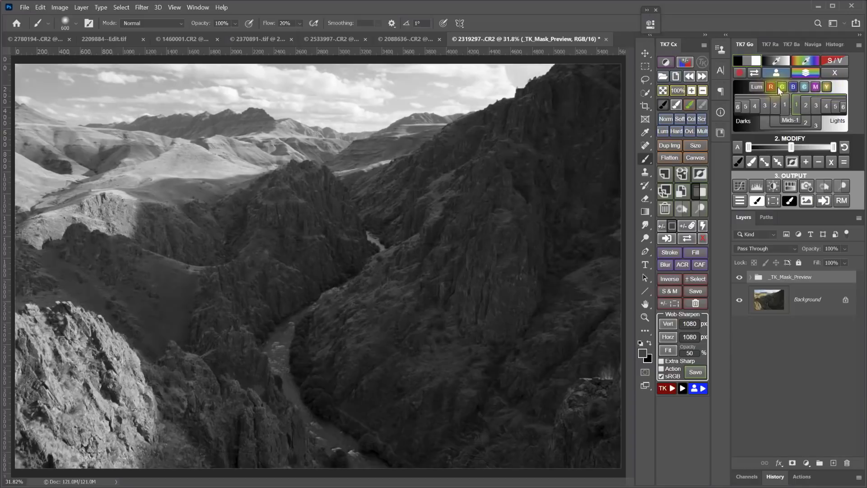
- Preview an inverted Darks 2 mask and pull both MODIFY thumbs inward for contrast
left_click(830, 90)
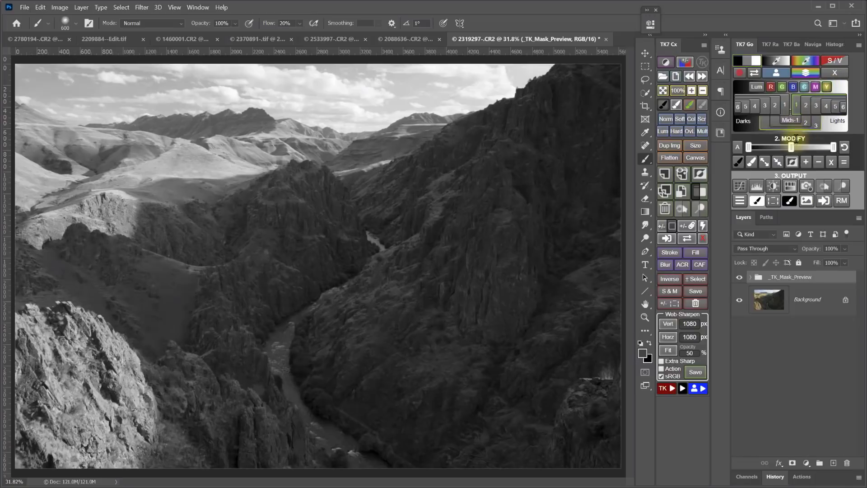
left_click(775, 107)
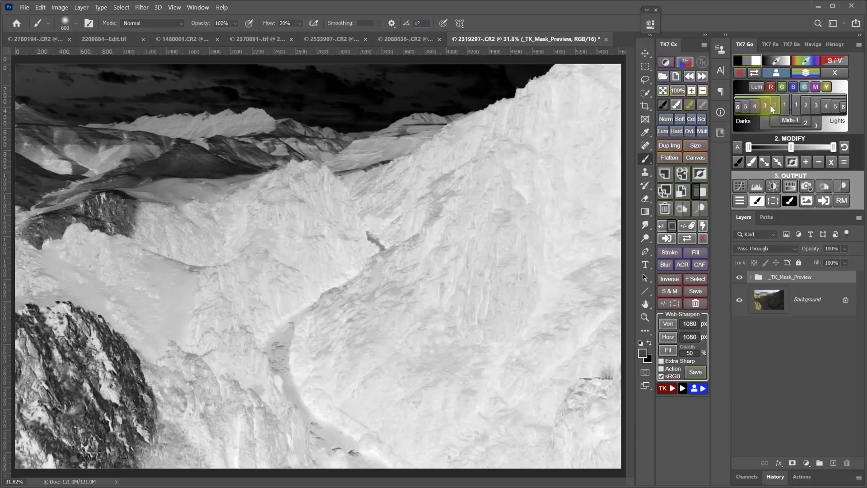
left_click(793, 163)
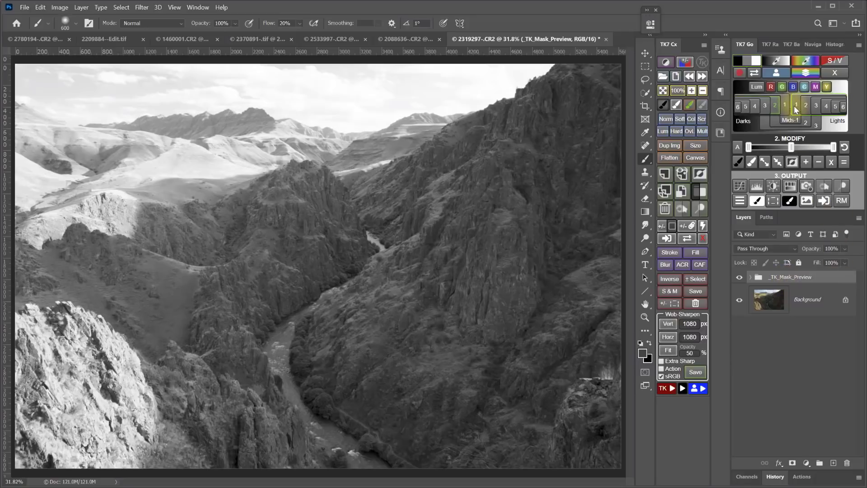
left_click_drag(748, 150, 758, 151)
left_click_drag(834, 148, 828, 147)
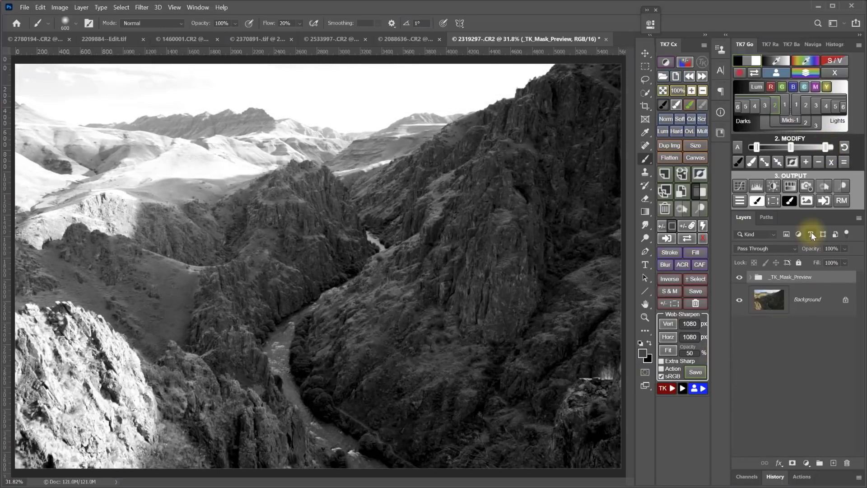
- Add a mask-driven Brightness/Contrast layer with Brightness 108 and Contrast 26
left_click(774, 185)
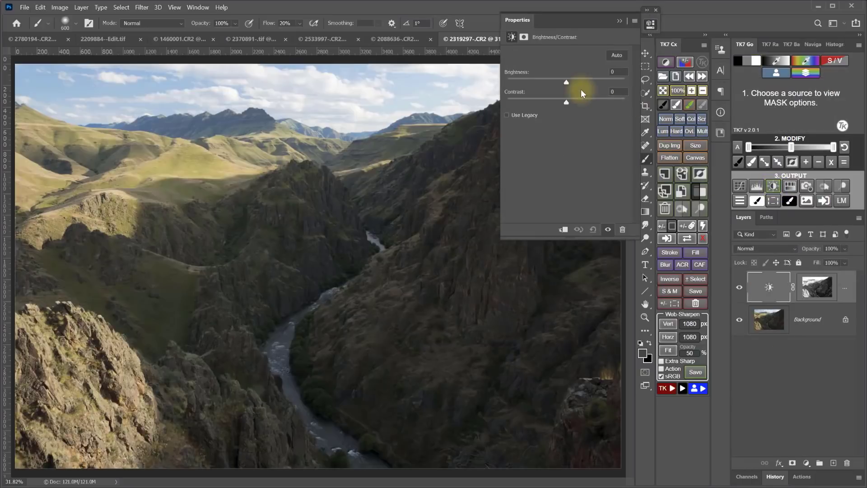
left_click_drag(566, 84, 609, 78)
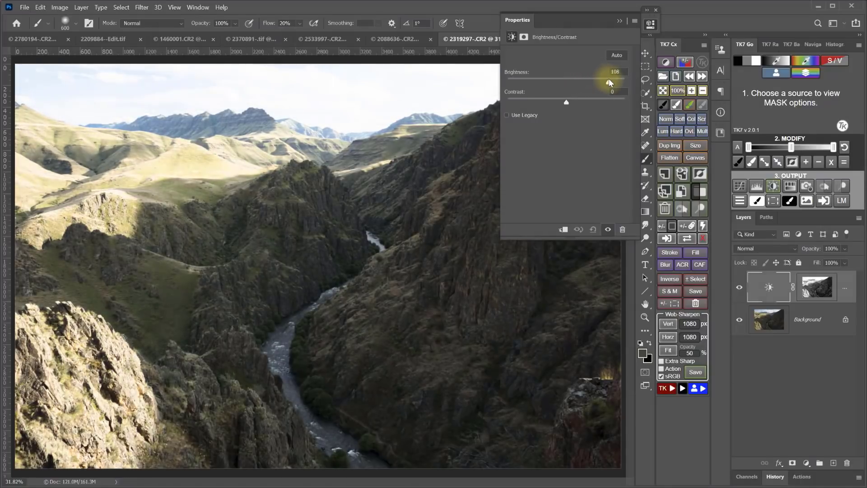
left_click_drag(567, 102, 563, 103)
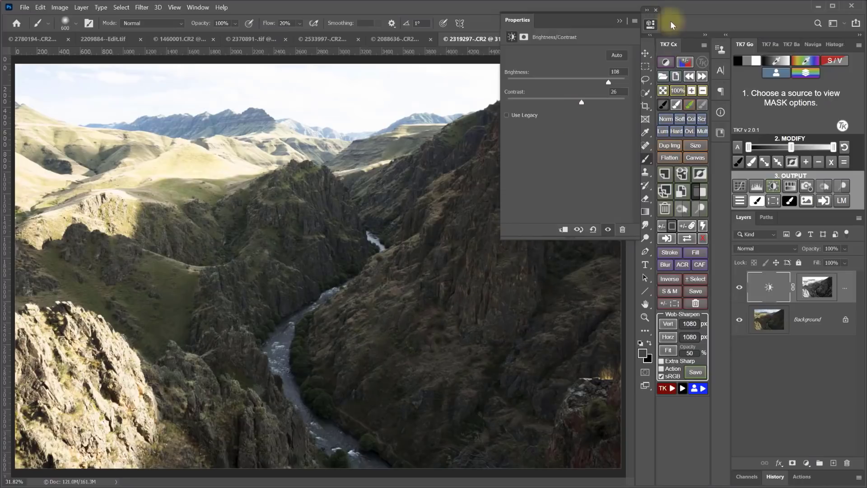
left_click(652, 24)
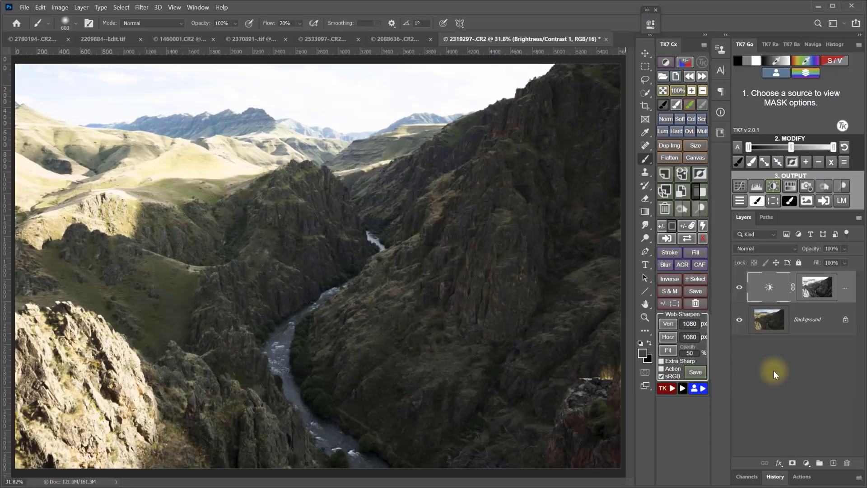
- Group the adjustment under a black mask and paint white over the shadowed canyon slopes
left_click(698, 191)
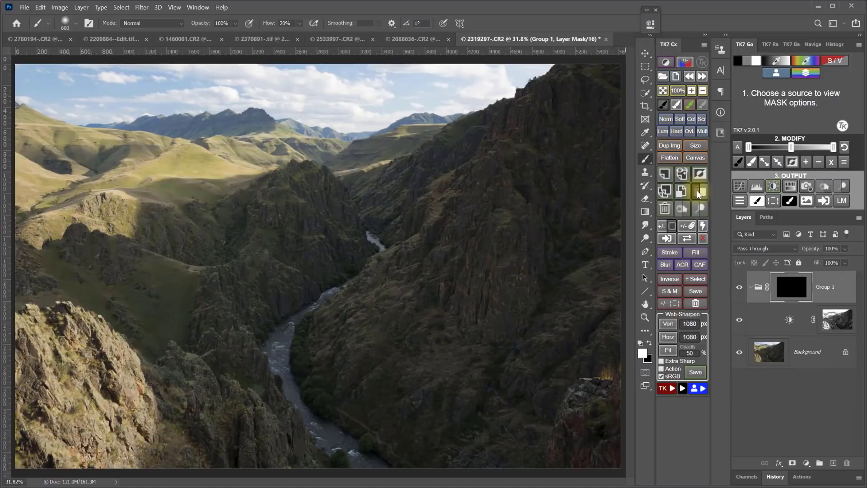
left_click(677, 104)
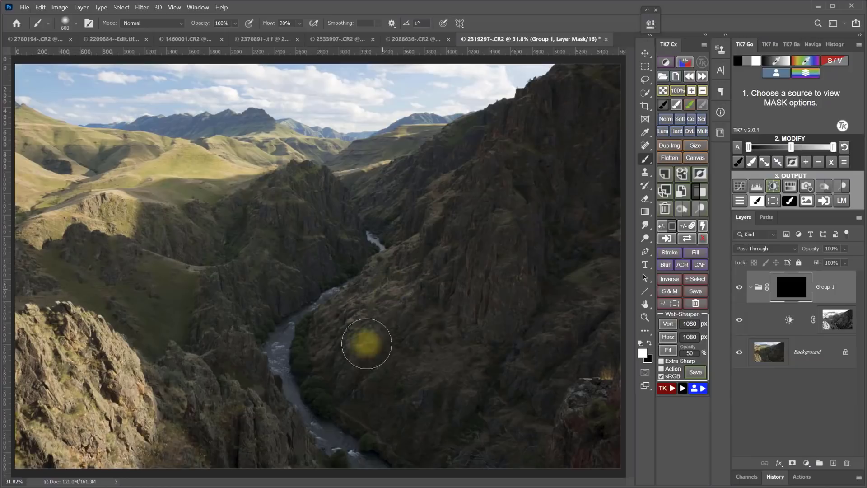
mouse_move(368, 344)
left_mouse_down()
mouse_move(402, 367)
mouse_move(393, 389)
left_mouse_up()
mouse_move(324, 375)
left_mouse_down()
mouse_move(324, 333)
mouse_move(418, 238)
mouse_move(456, 232)
mouse_move(496, 260)
mouse_move(476, 312)
mouse_move(482, 340)
mouse_move(554, 343)
mouse_move(479, 371)
mouse_move(453, 321)
mouse_move(420, 200)
mouse_move(303, 240)
mouse_move(275, 239)
mouse_move(288, 262)
mouse_move(287, 300)
mouse_move(268, 331)
mouse_move(253, 334)
mouse_move(366, 405)
mouse_move(469, 436)
mouse_move(531, 433)
mouse_move(586, 411)
mouse_move(529, 344)
mouse_move(596, 286)
mouse_move(573, 264)
left_mouse_up()
left_click(740, 288)
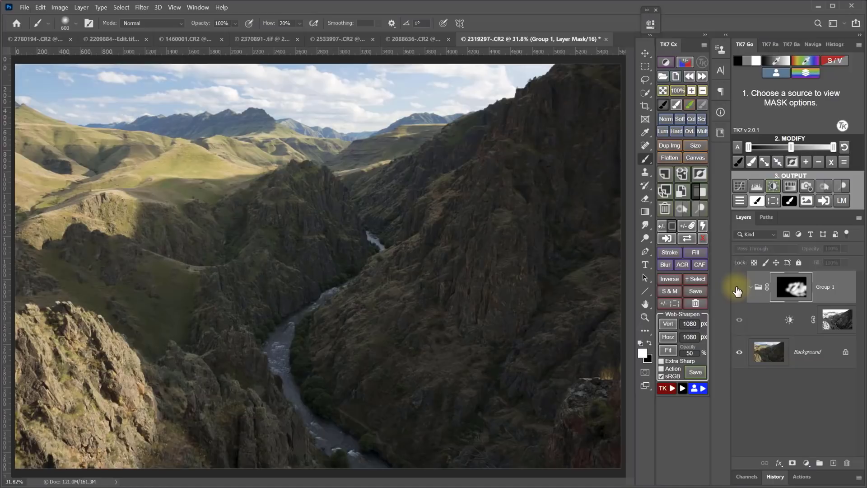
left_click(739, 287)
left_click(738, 289)
left_click(738, 289)
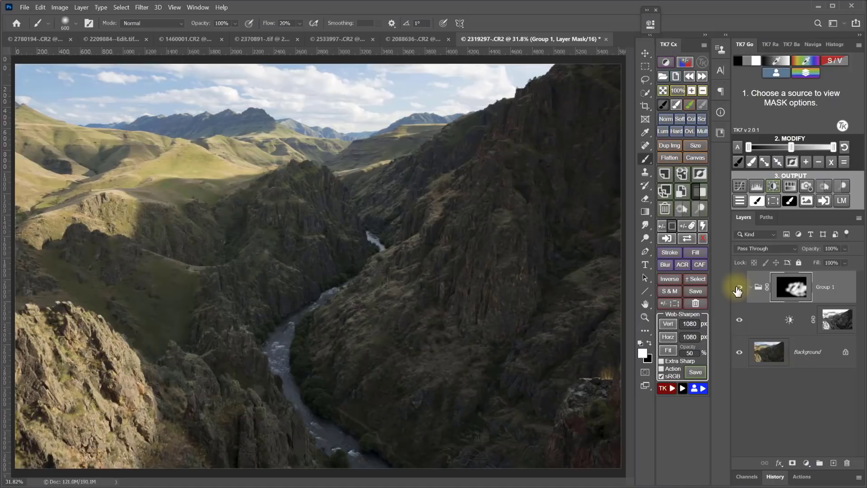
left_click(738, 289)
left_click(738, 289)
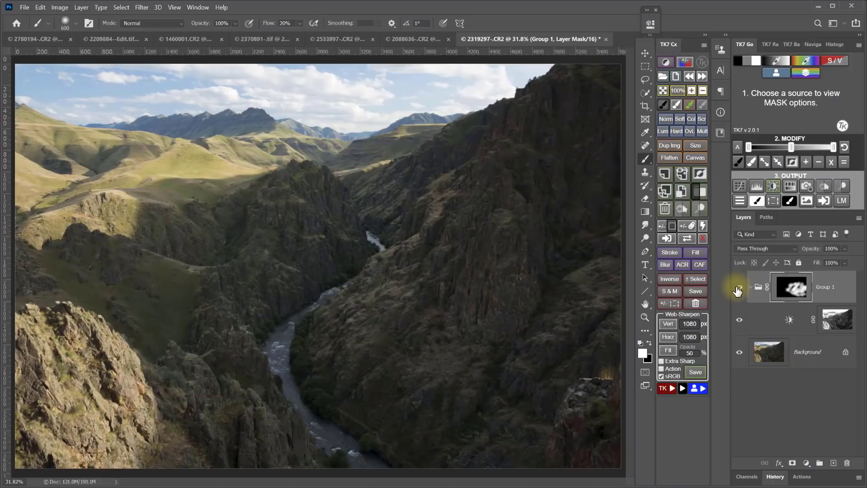